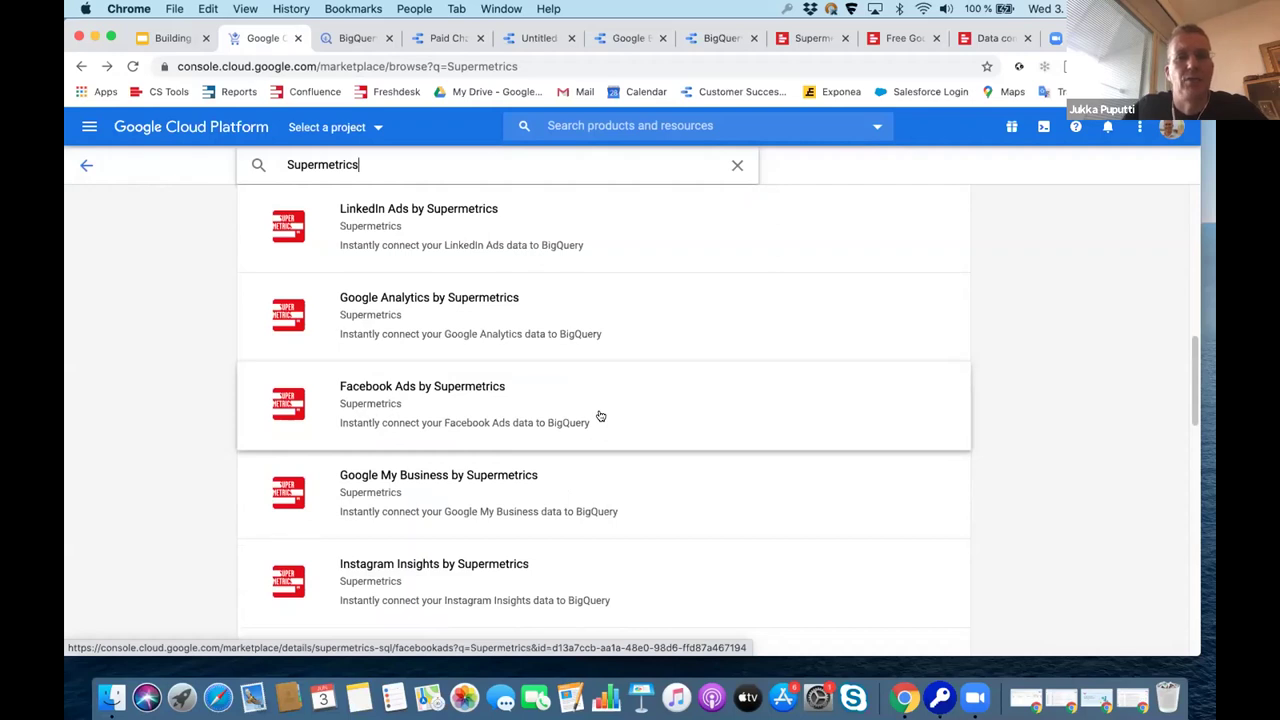
- Open the Facebook Ads by Supermetrics listing and enroll it for the supermetrics-demo project
left_click(356, 395)
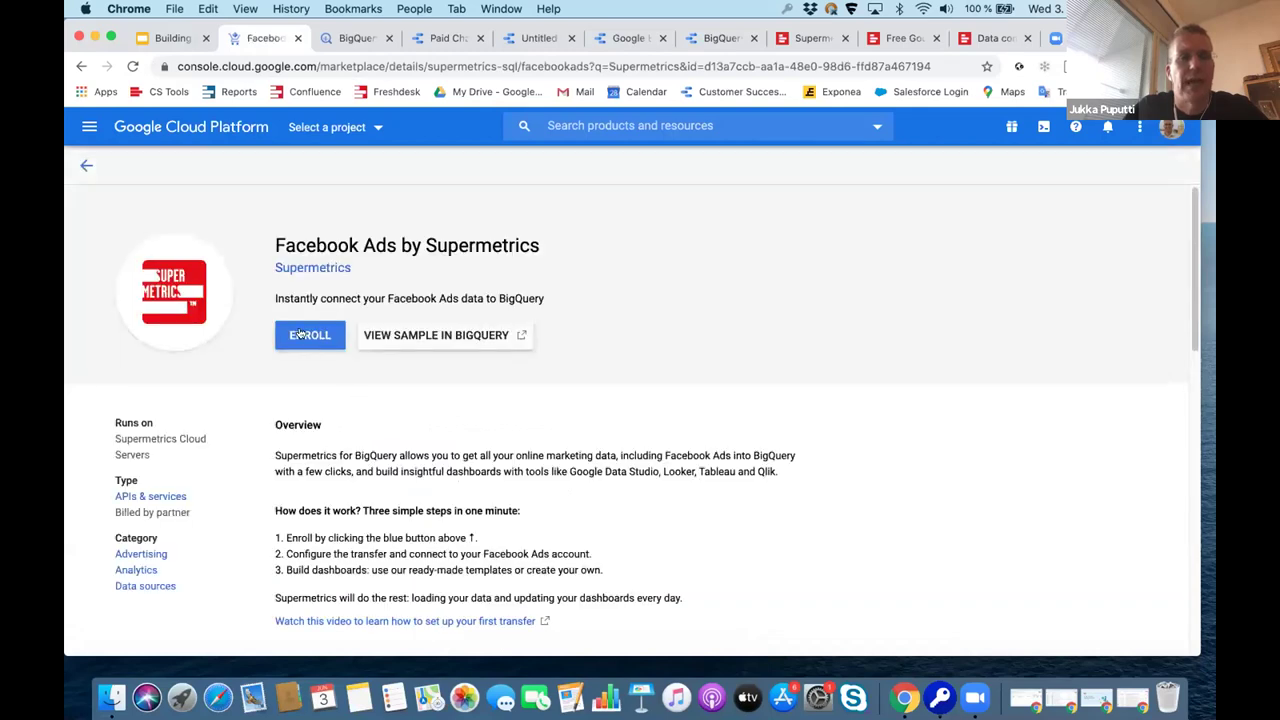
left_click(300, 335)
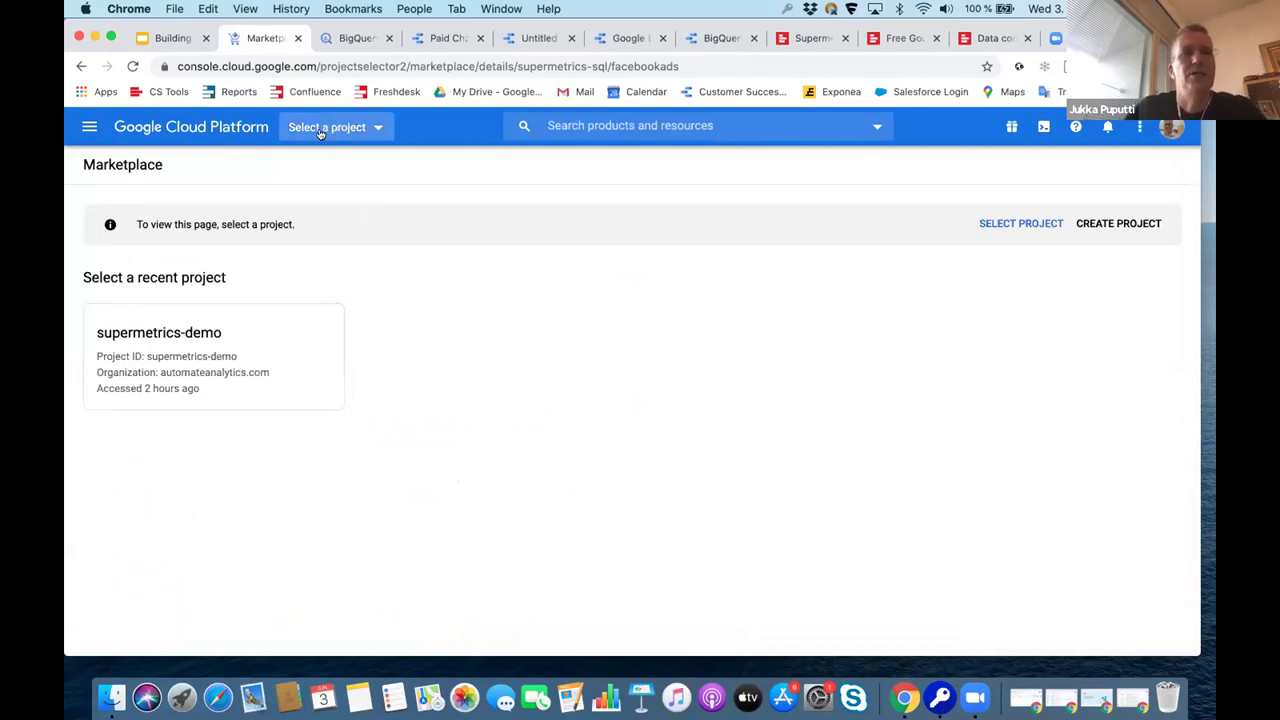
left_click(158, 335)
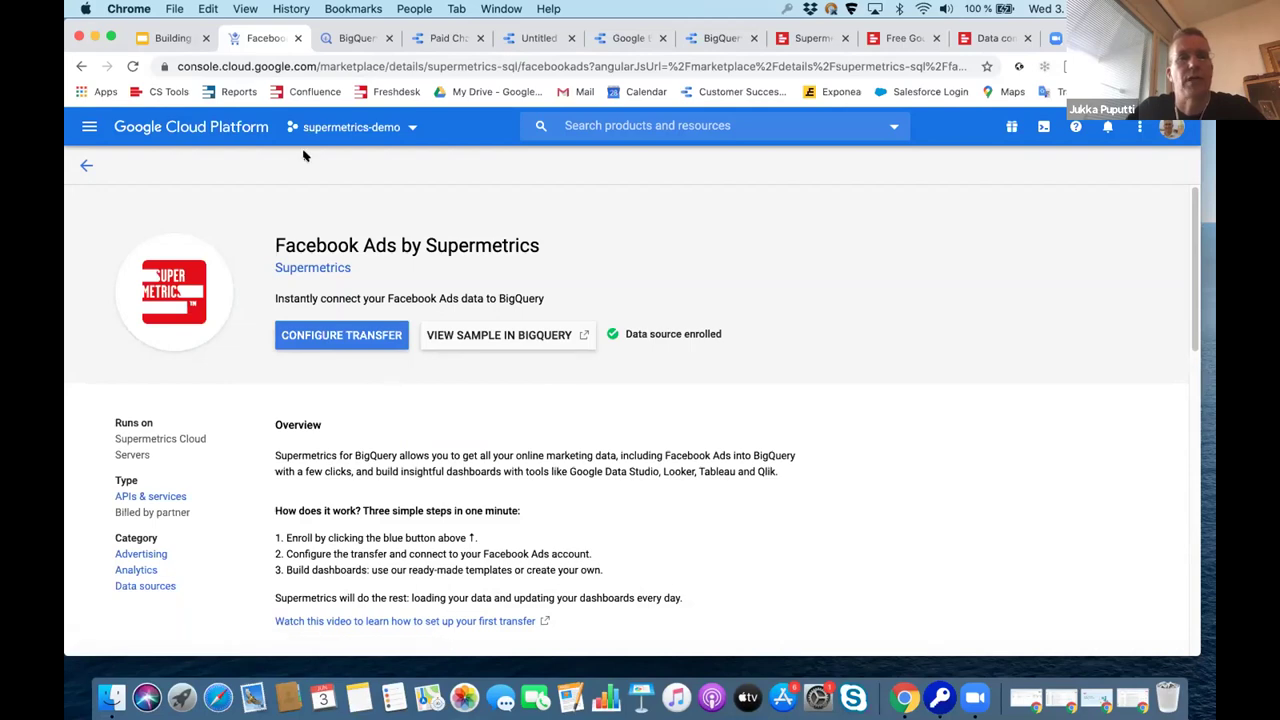
- Switch to BigQuery and open the project's list of data transfers
left_click(350, 38)
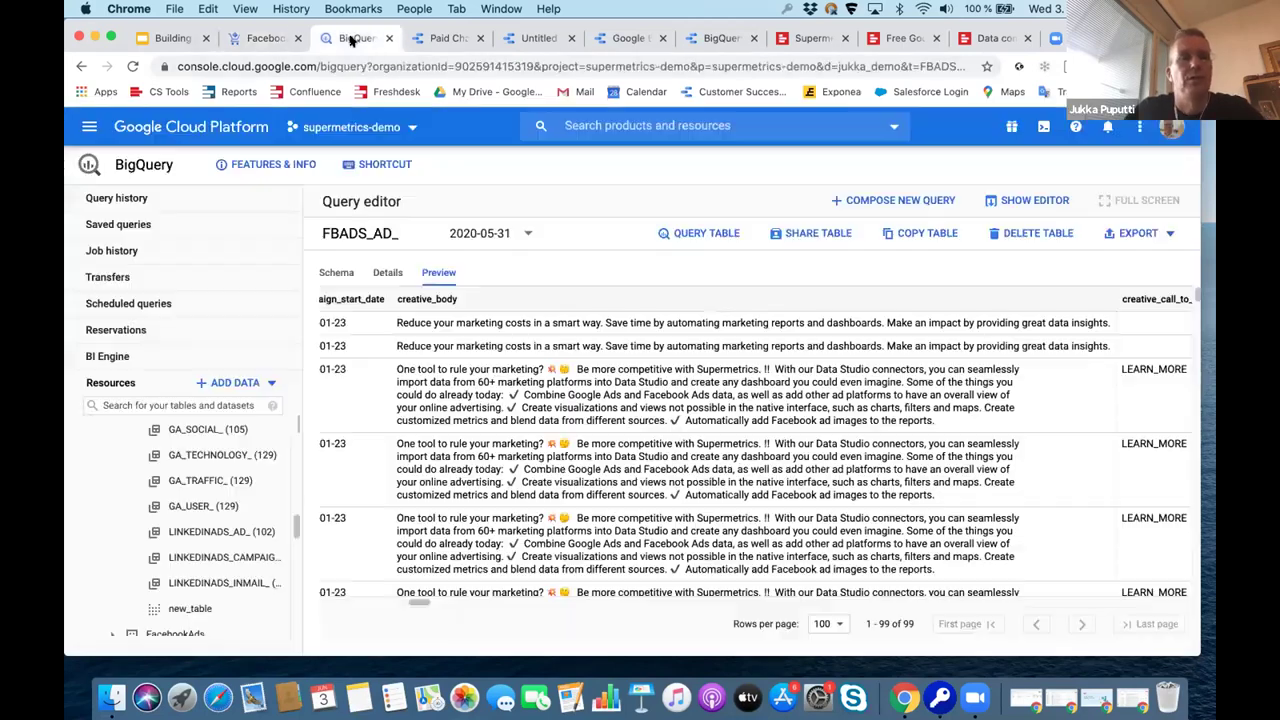
left_click(136, 168)
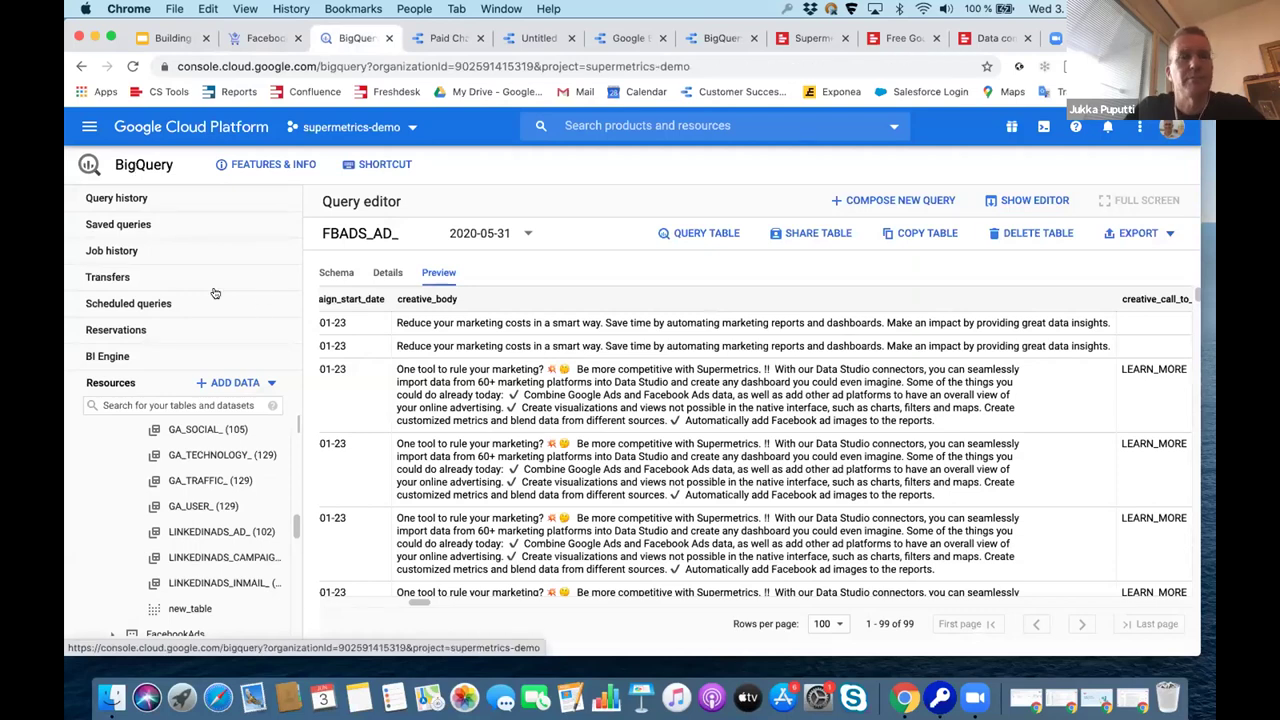
left_click(110, 278)
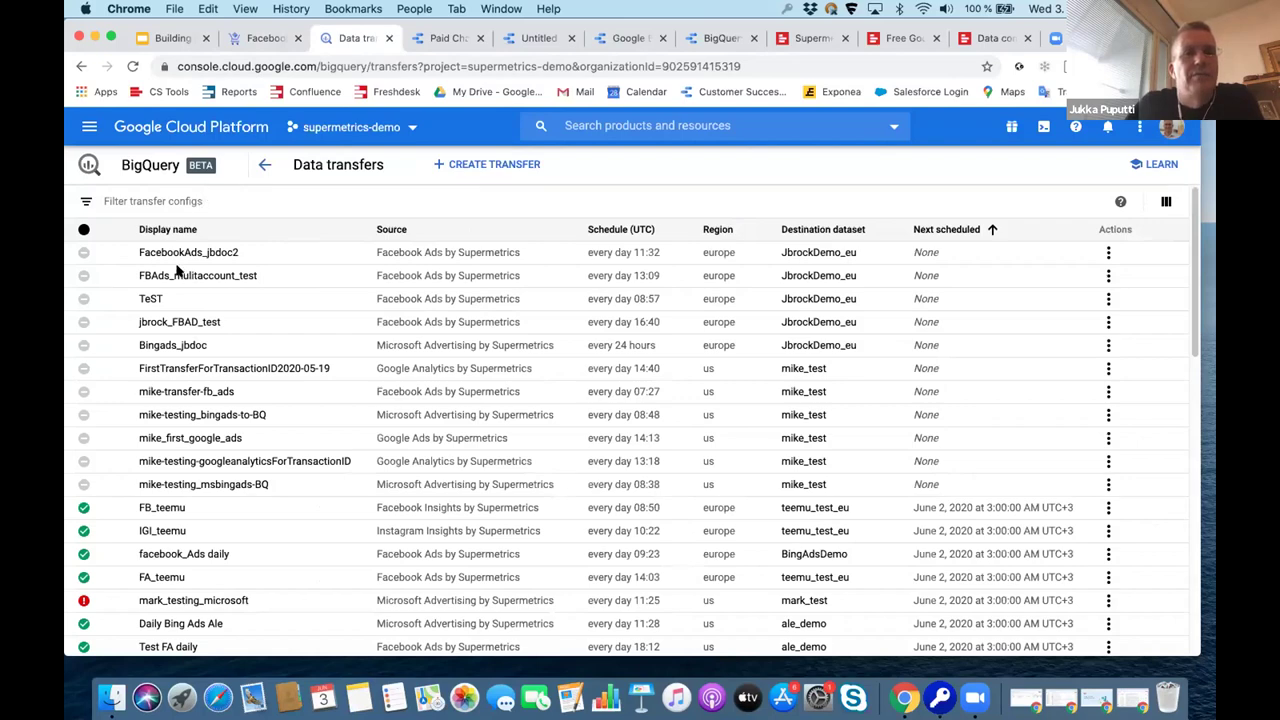
left_click(214, 370)
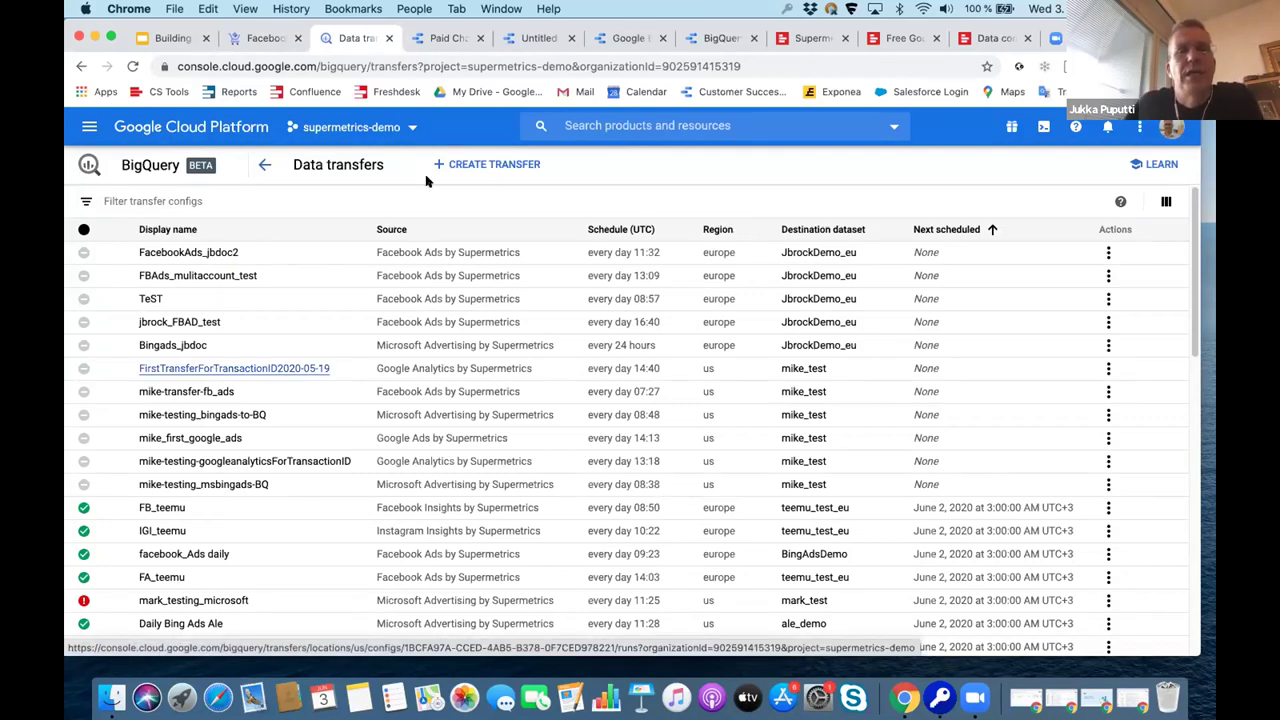
- Start a new data transfer with Facebook Ads by Supermetrics as its source
left_click(478, 166)
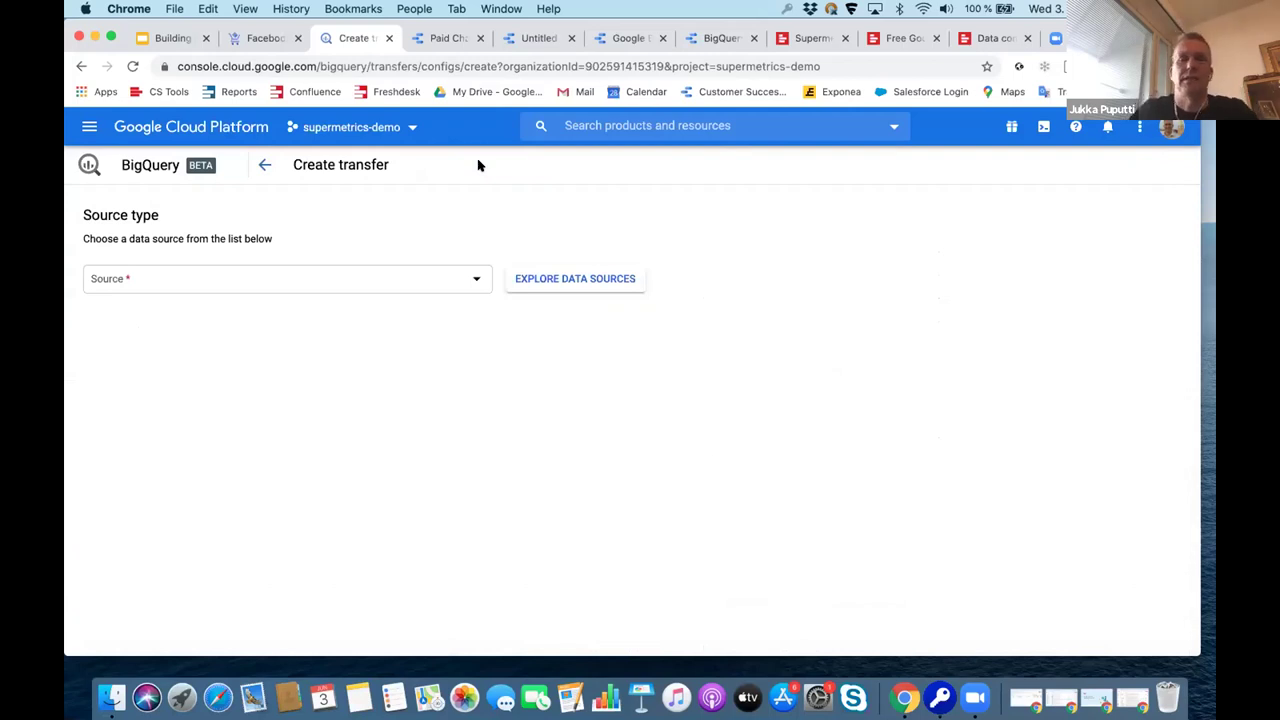
left_click(327, 274)
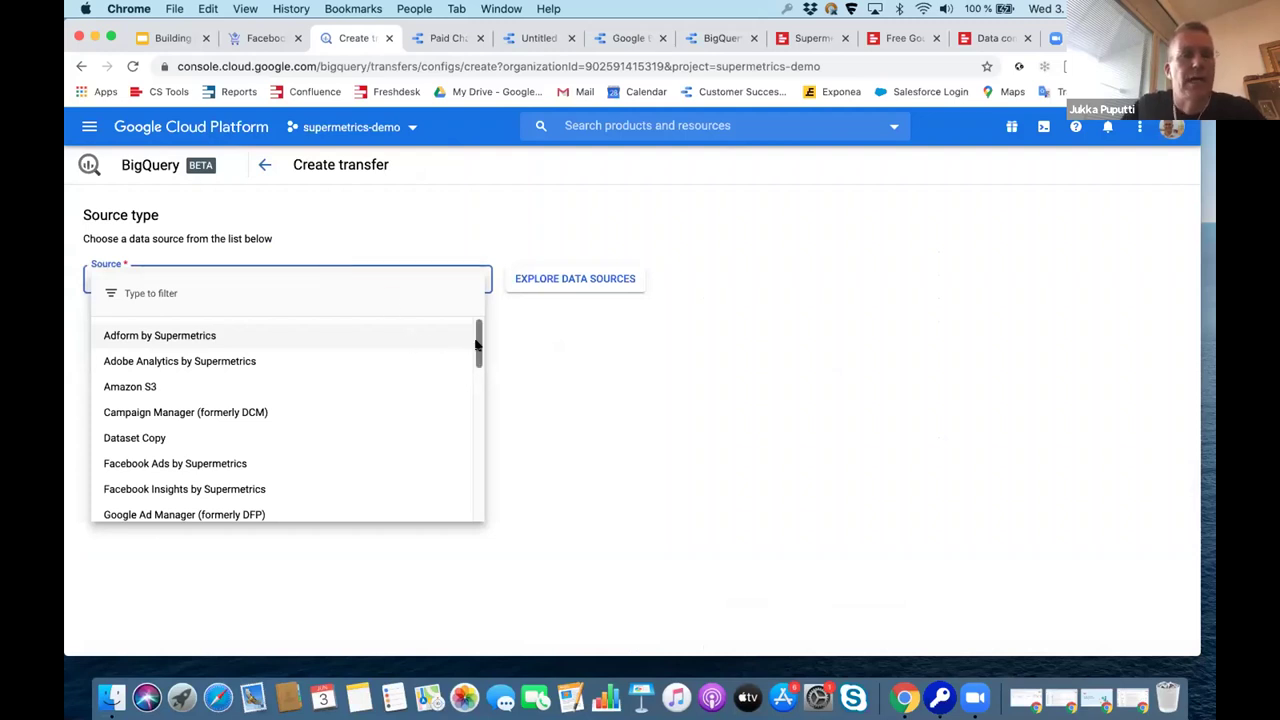
left_click_drag(477, 345, 477, 365)
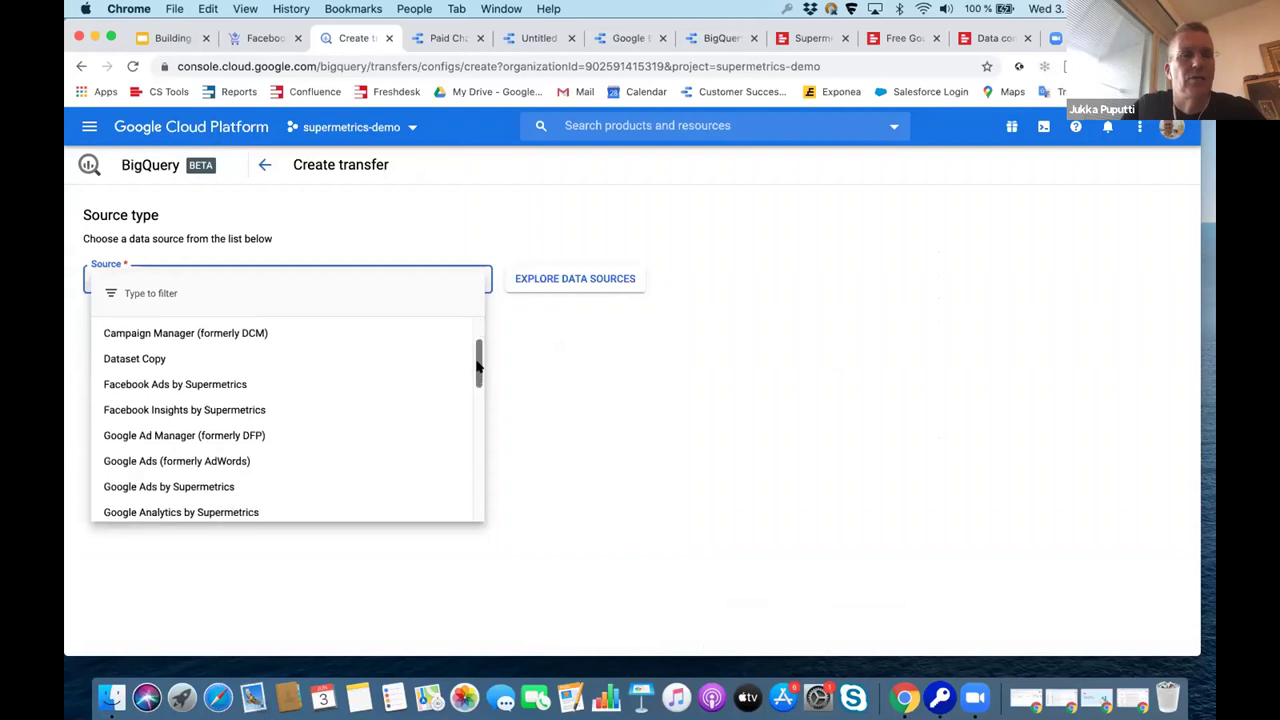
left_click(232, 386)
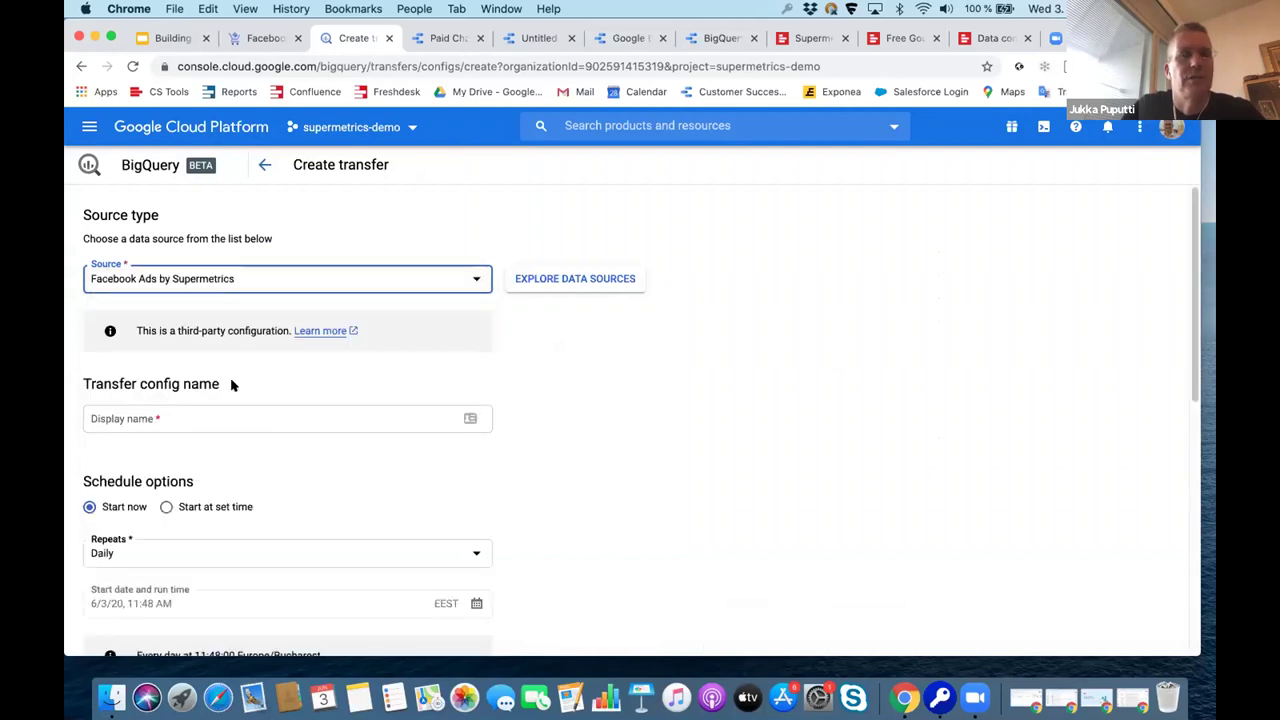
- Set the transfer's display name to "FB ads daily transfer"
left_click(193, 419)
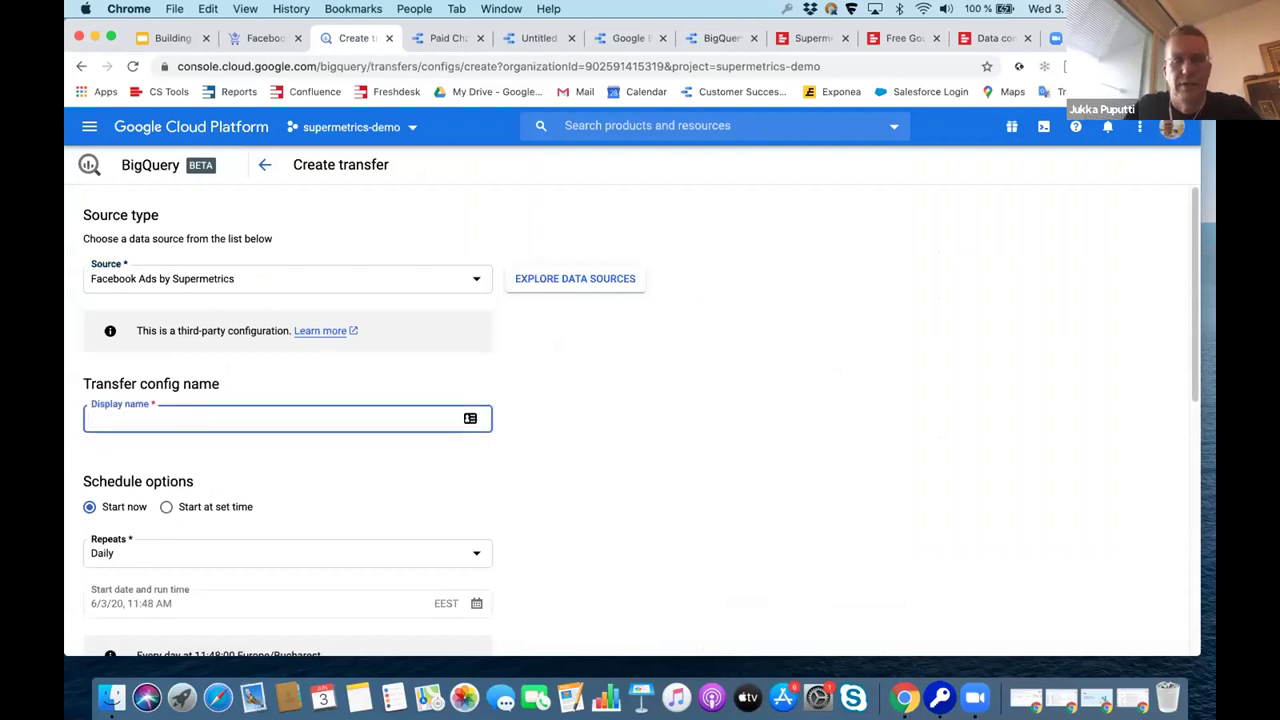
type("FB ad")
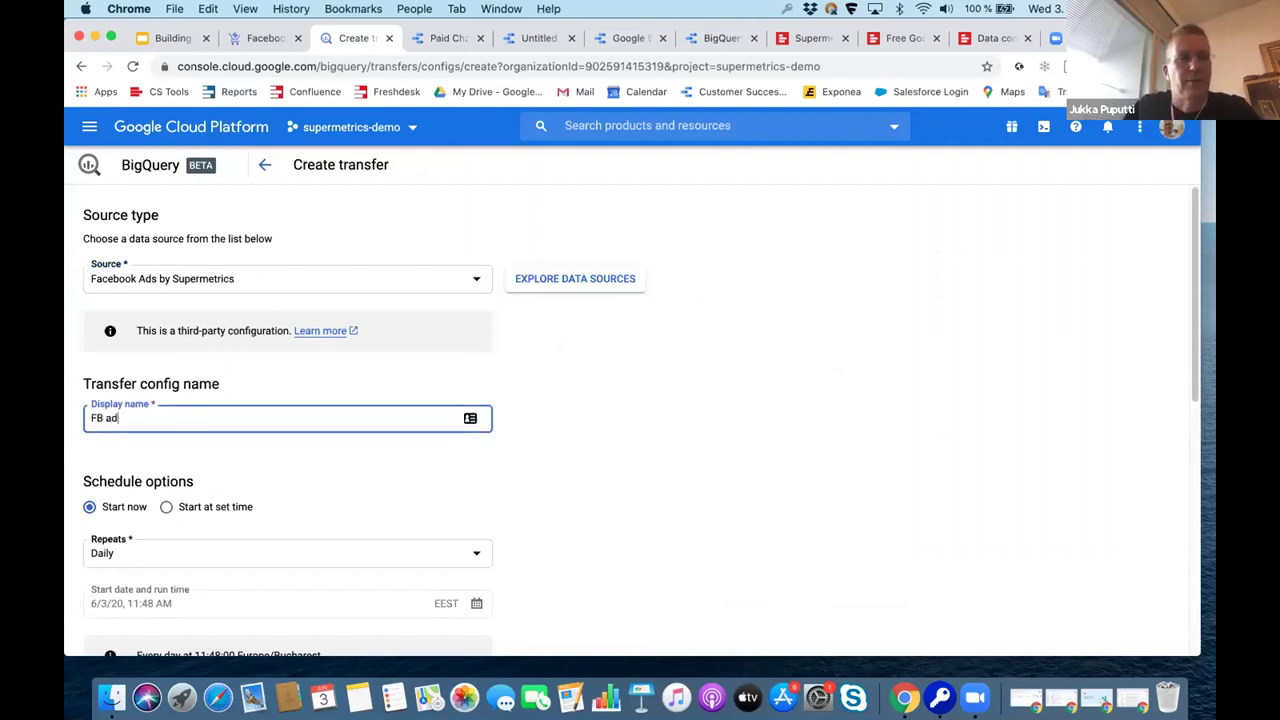
type("s d")
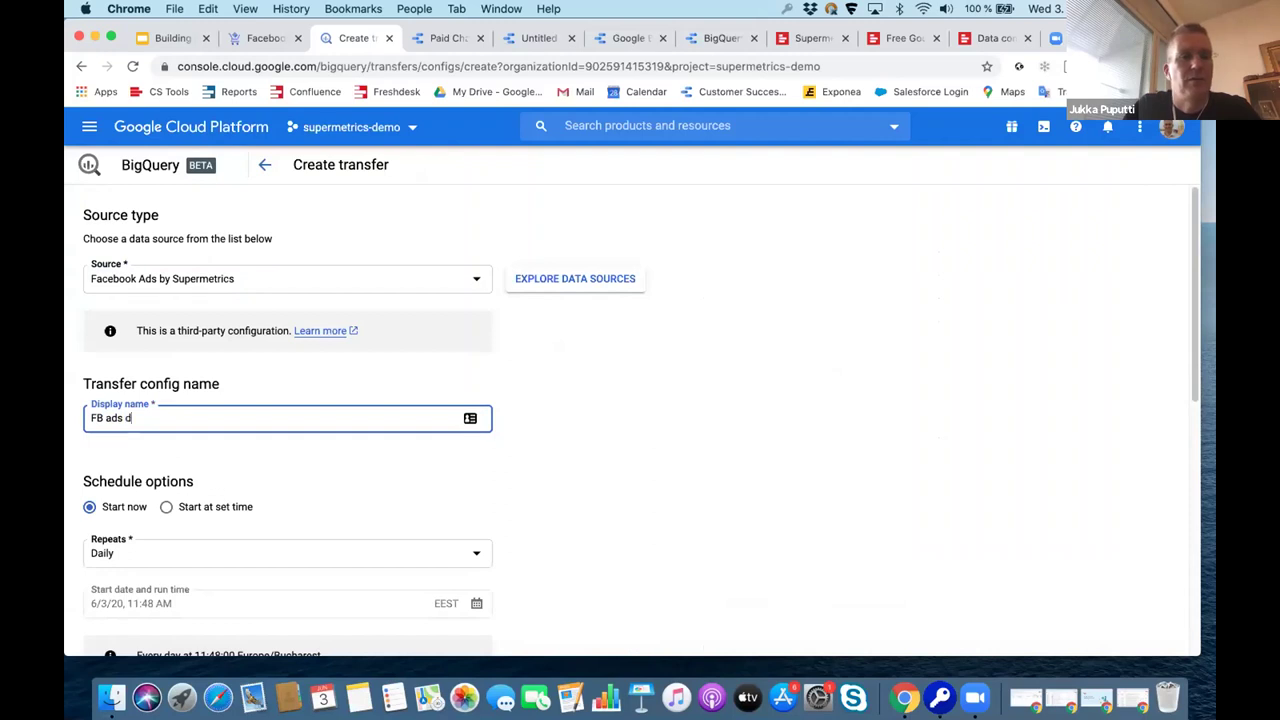
type("aily transfer")
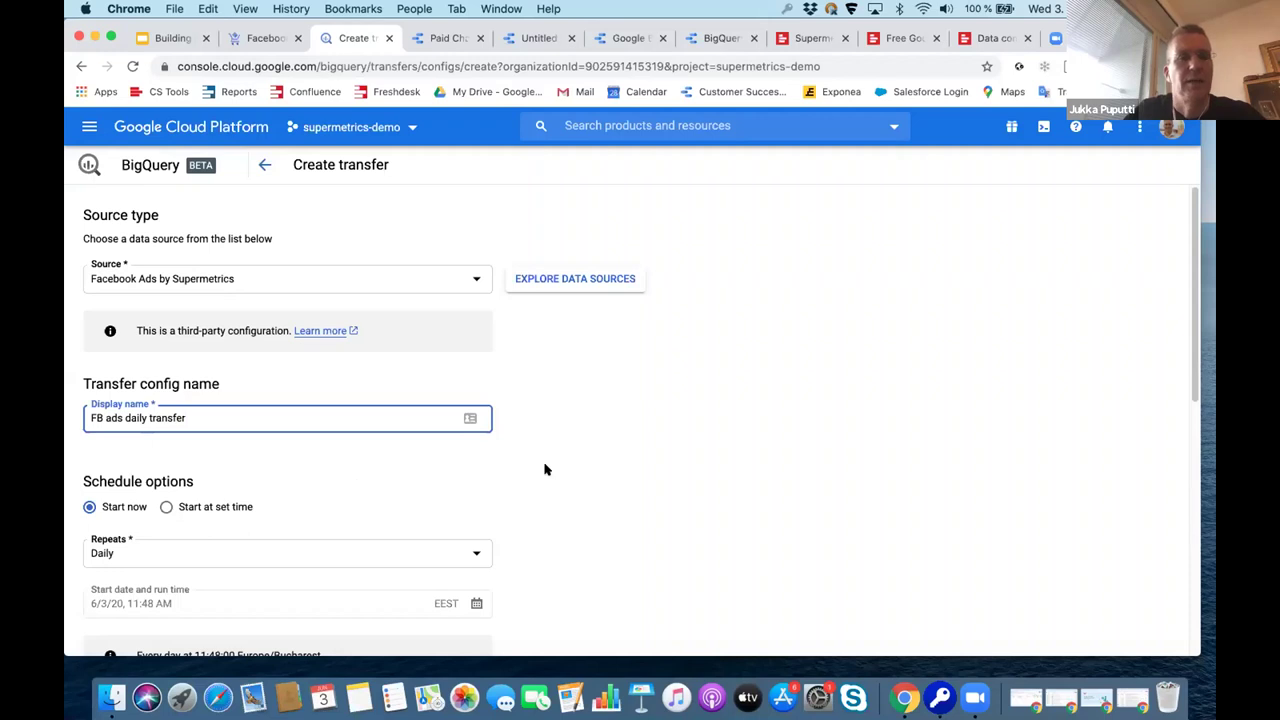
- Schedule the transfer to repeat daily, choosing from the available repeat intervals
scroll(543, 466, "down", 2)
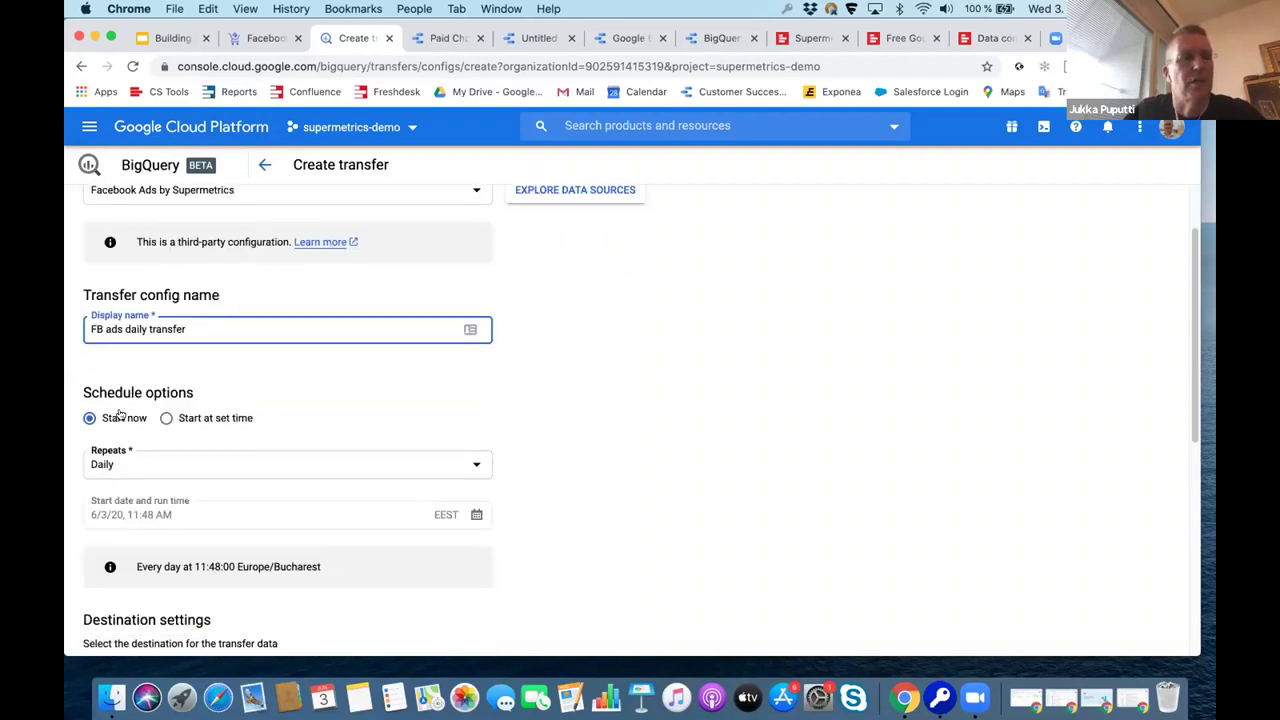
left_click(125, 465)
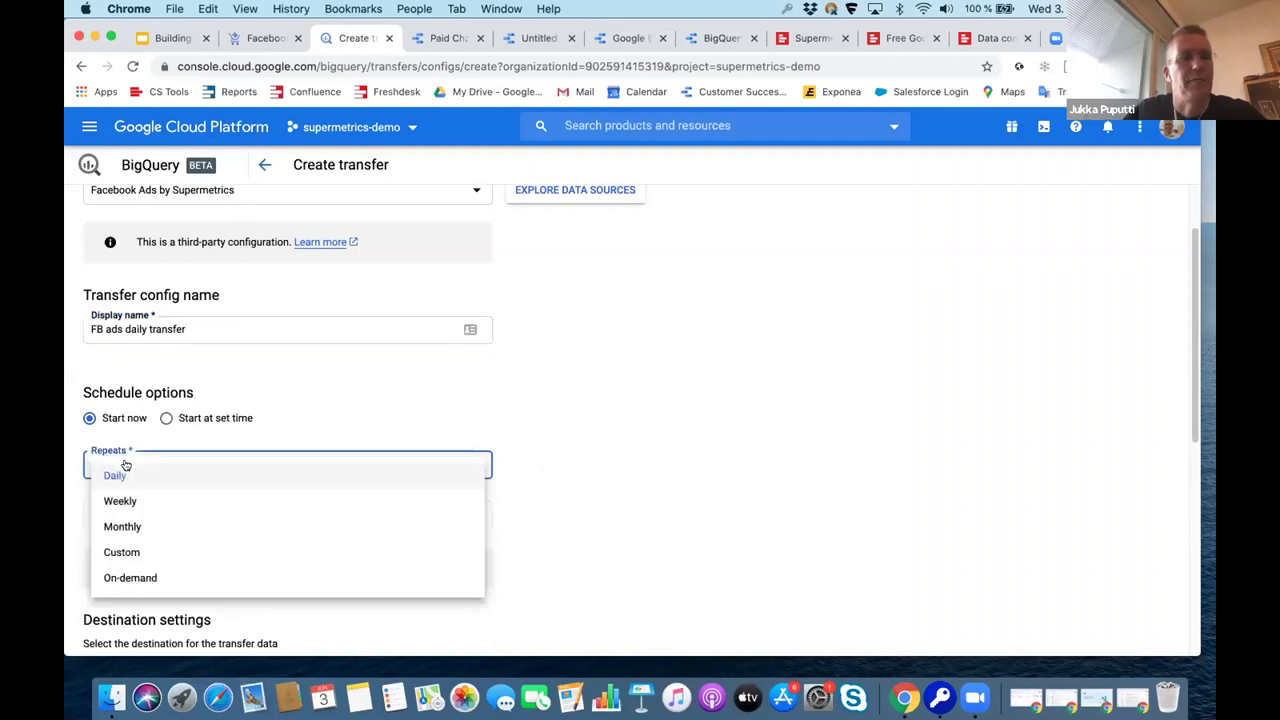
left_click(115, 475)
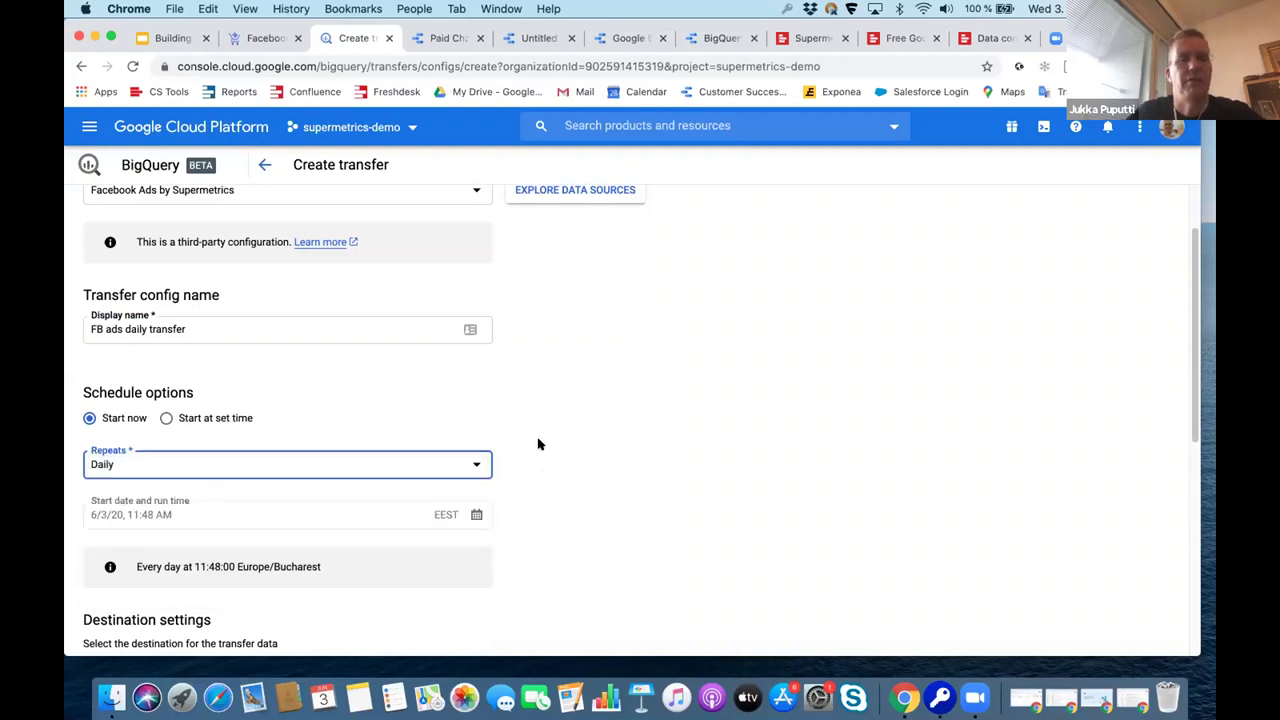
- Choose the existing dataset jukka_demo as the destination for the transfer data
scroll(540, 479, "down", 5)
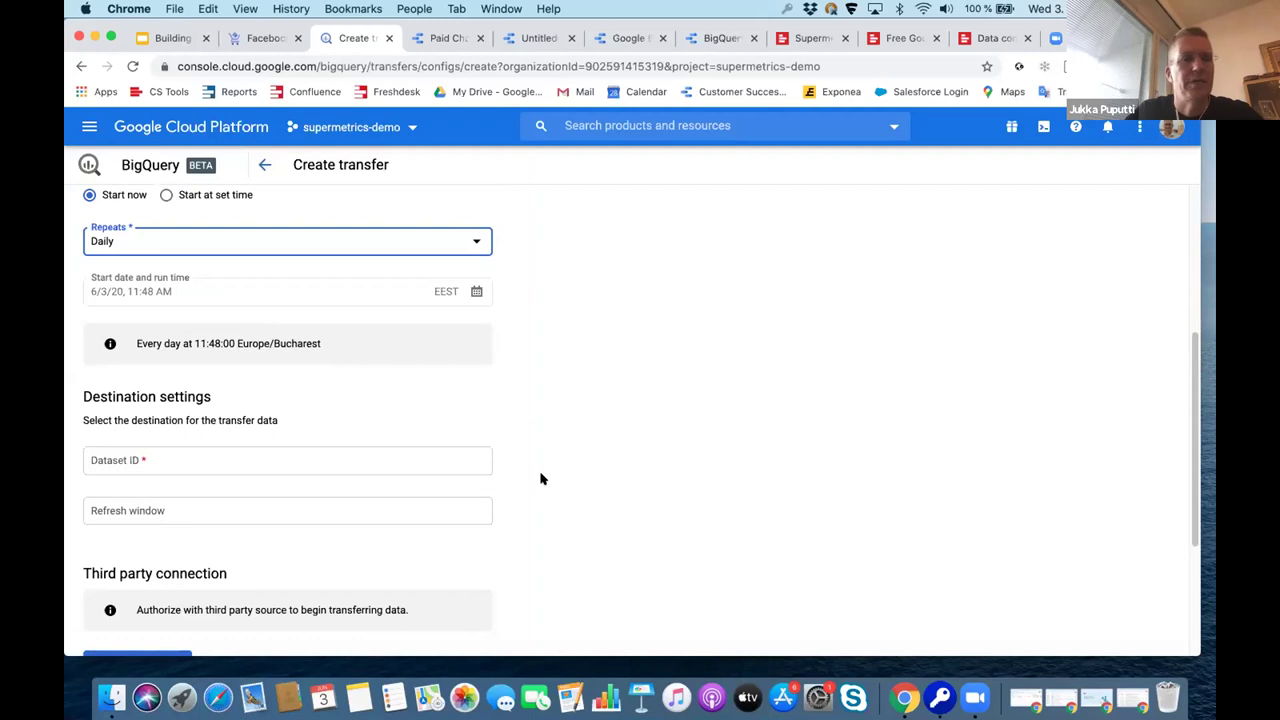
left_click(234, 459)
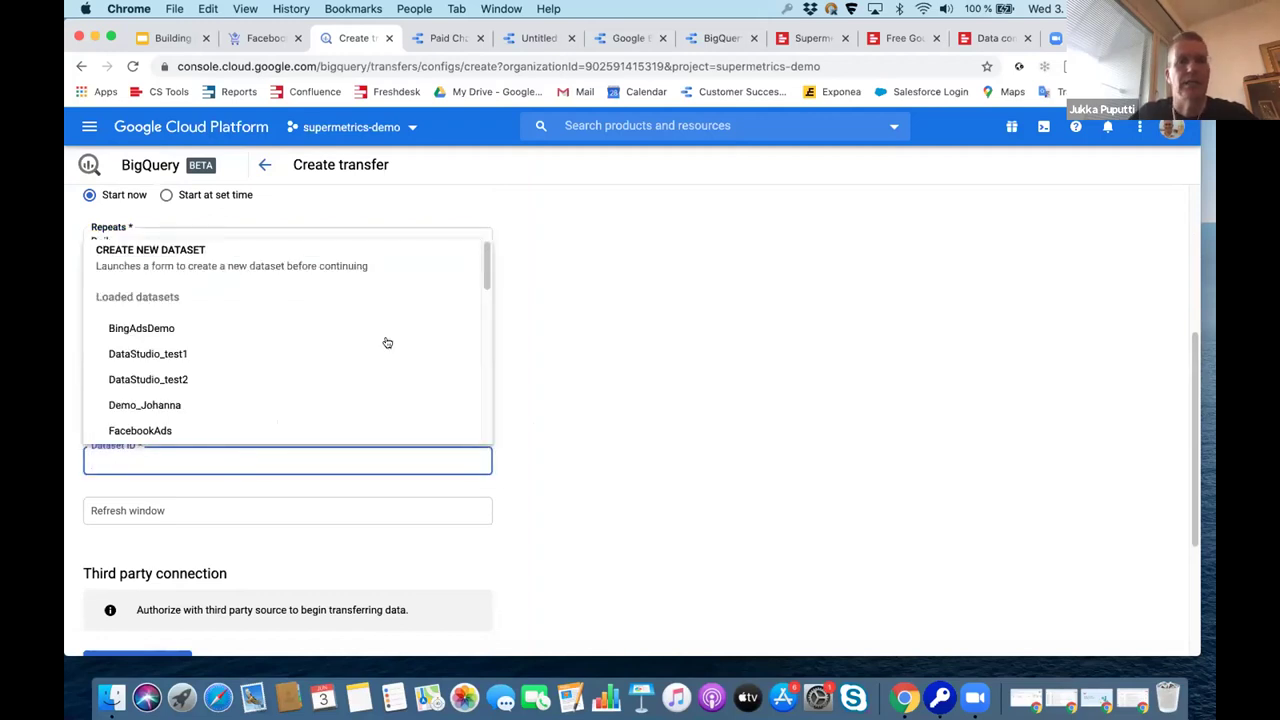
left_click_drag(490, 292, 486, 372)
scroll(486, 372, "down", 4)
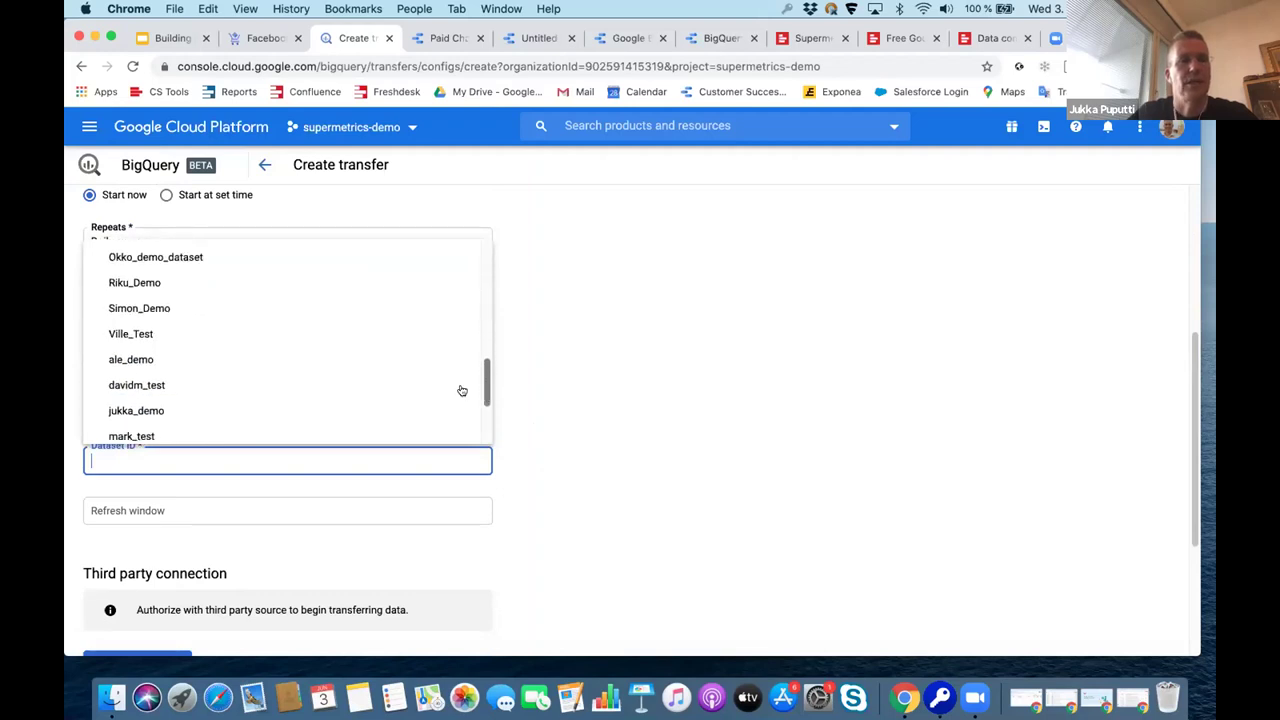
left_click(146, 396)
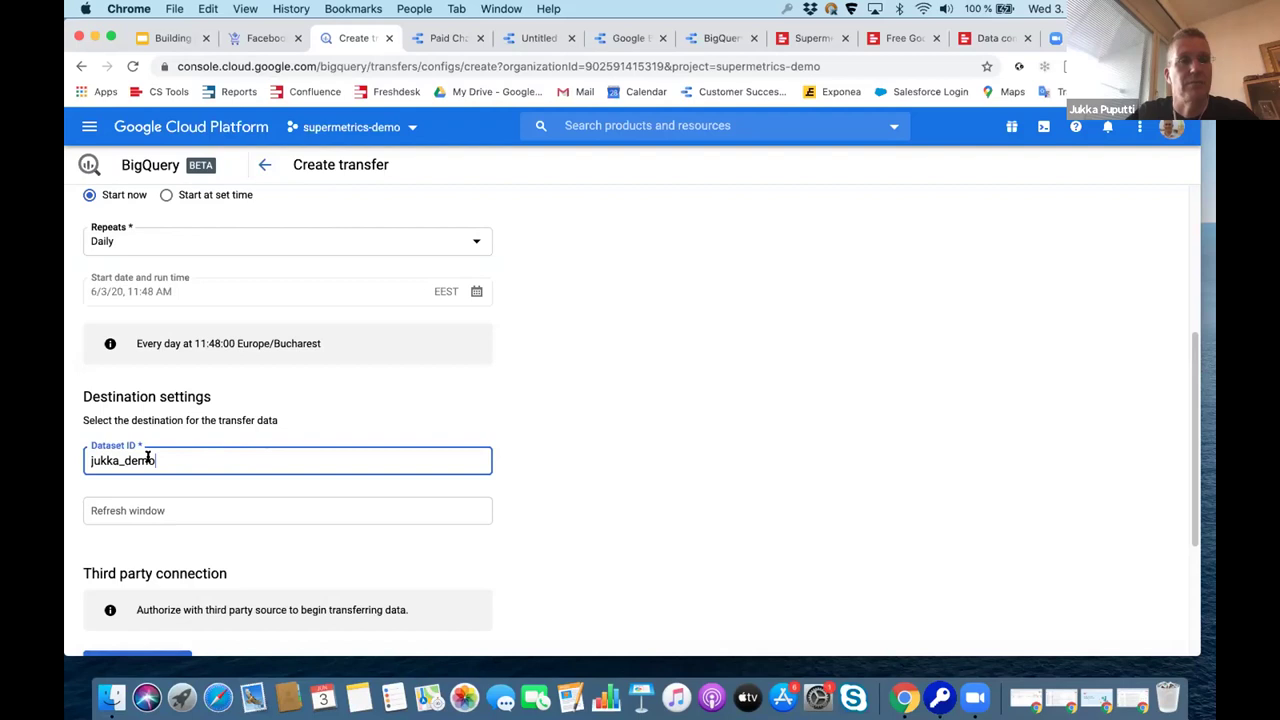
- Set the transfer's refresh window to 2
left_click(170, 511)
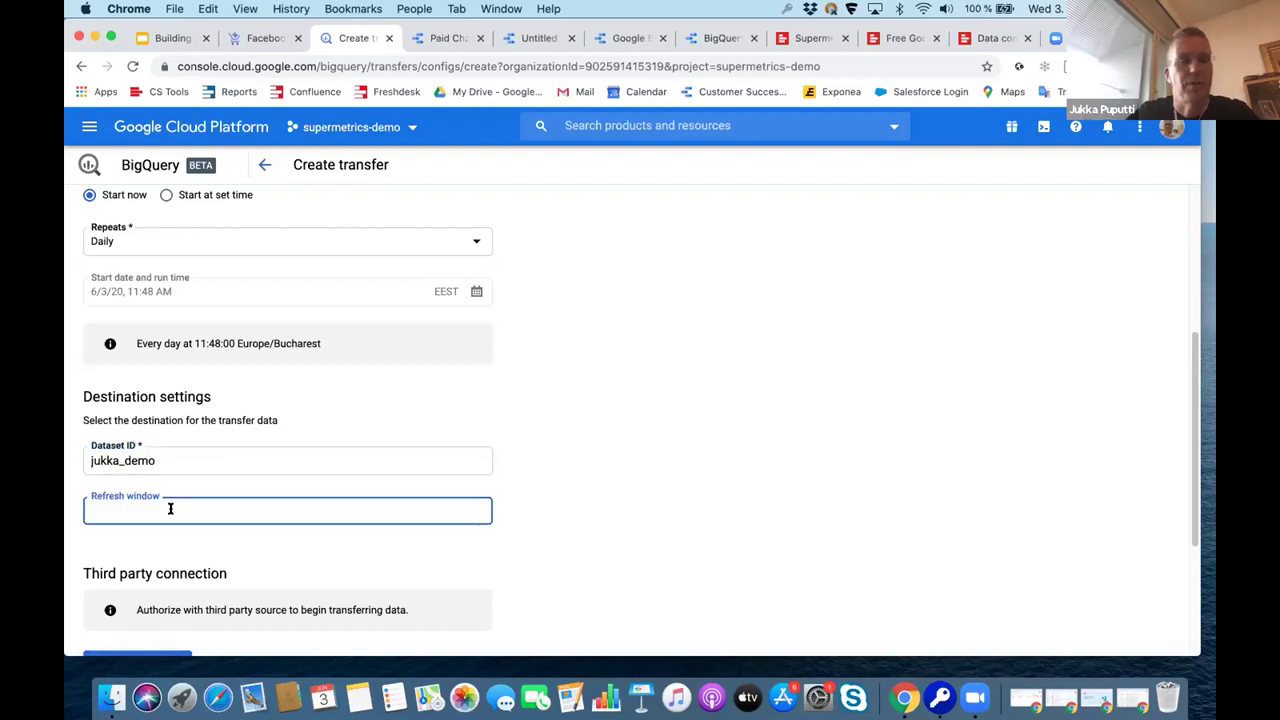
type("2")
left_click(543, 514)
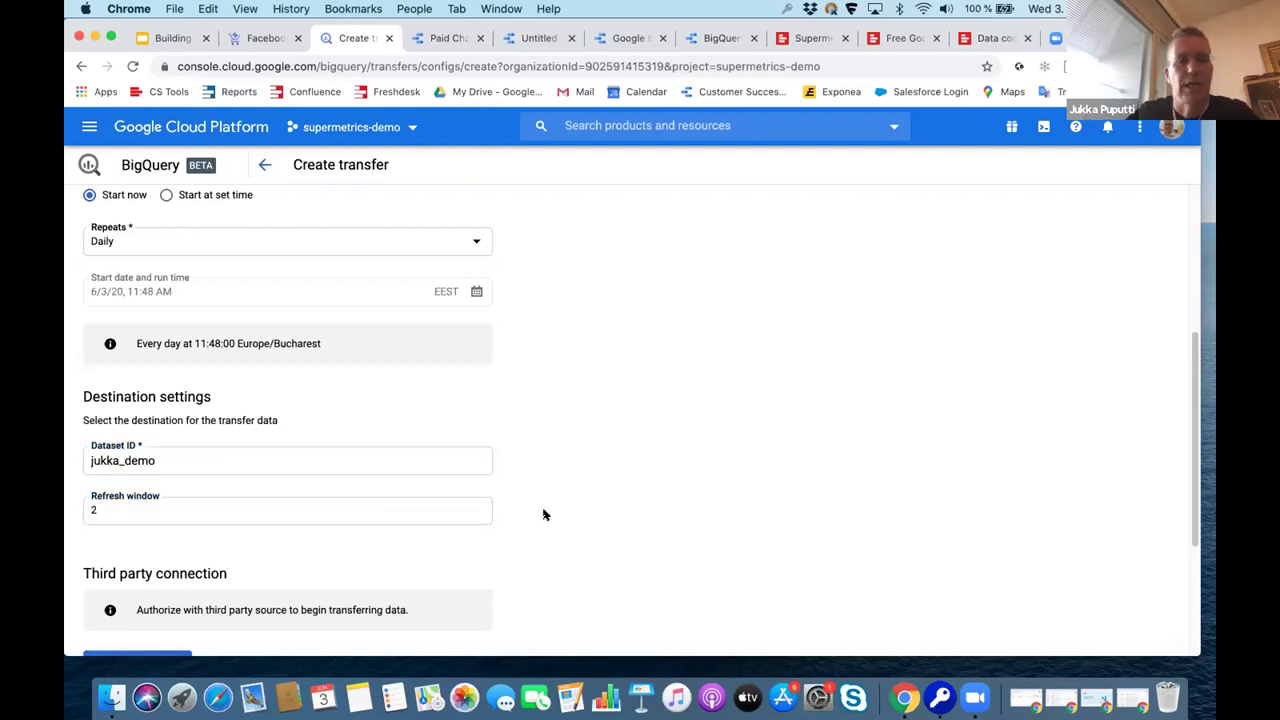
- Enable email notifications for failed runs of the transfer
scroll(543, 514, "down", 2)
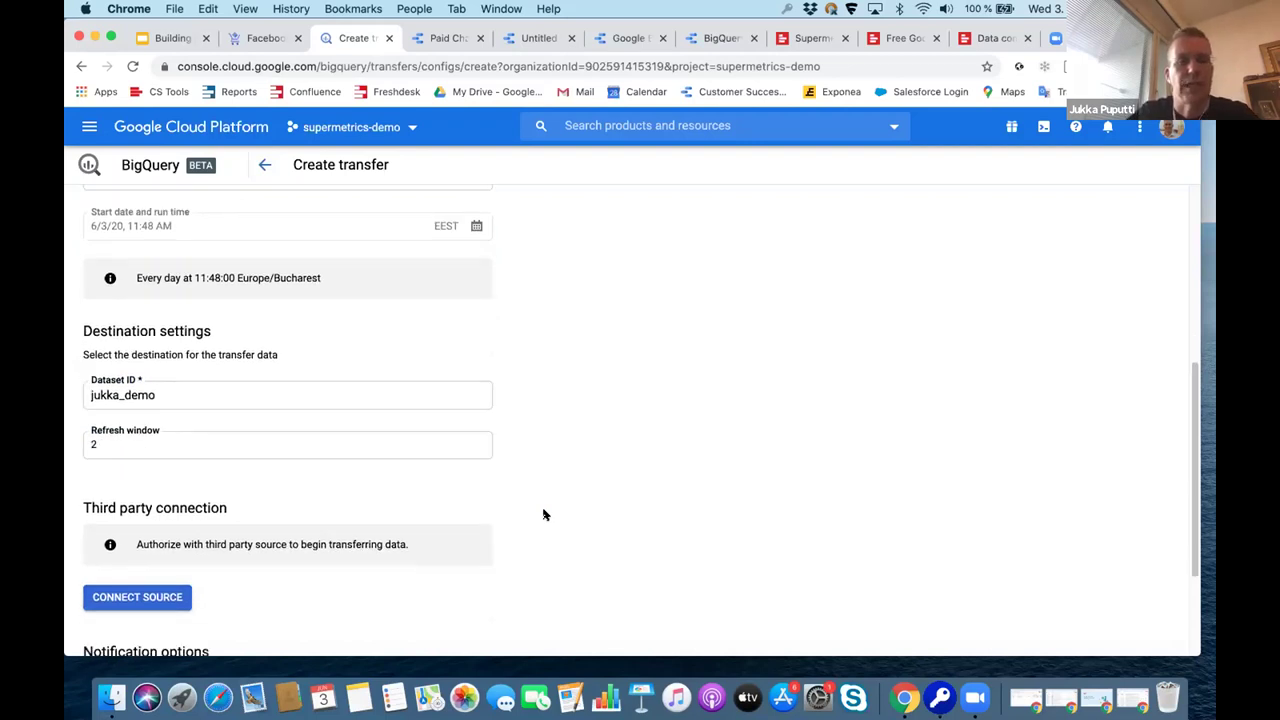
scroll(543, 514, "down", 3)
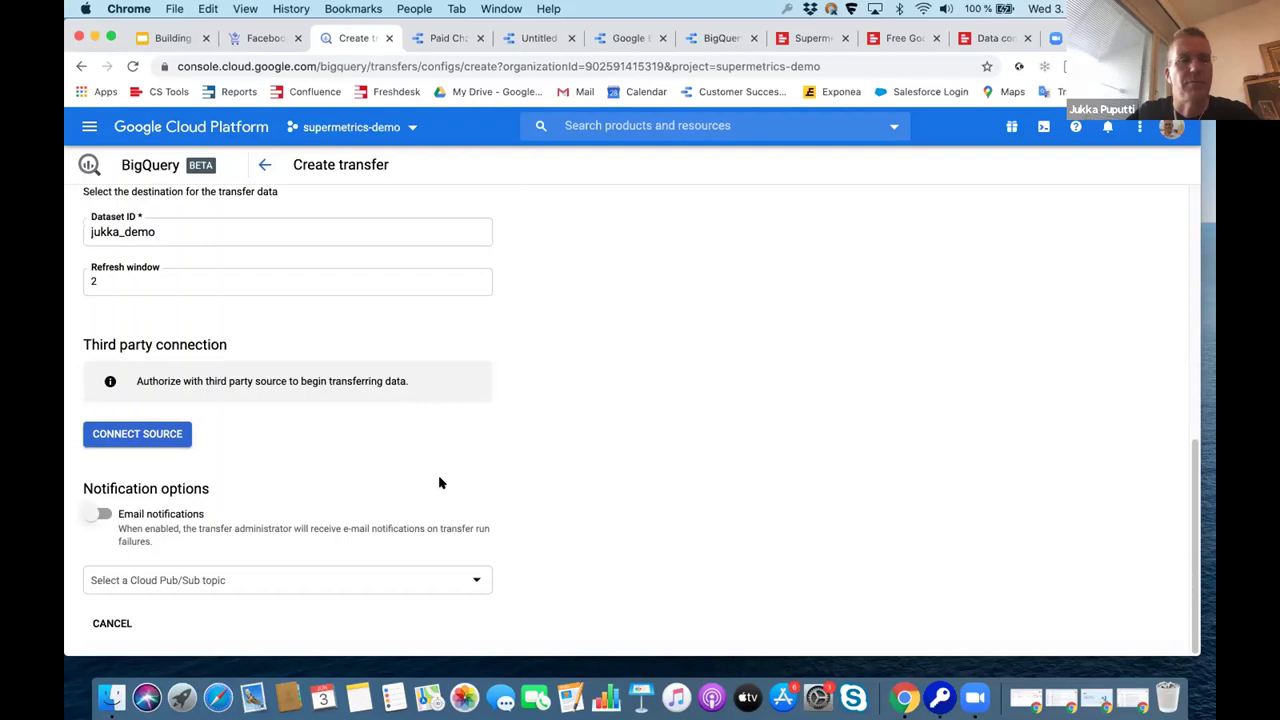
left_click(97, 514)
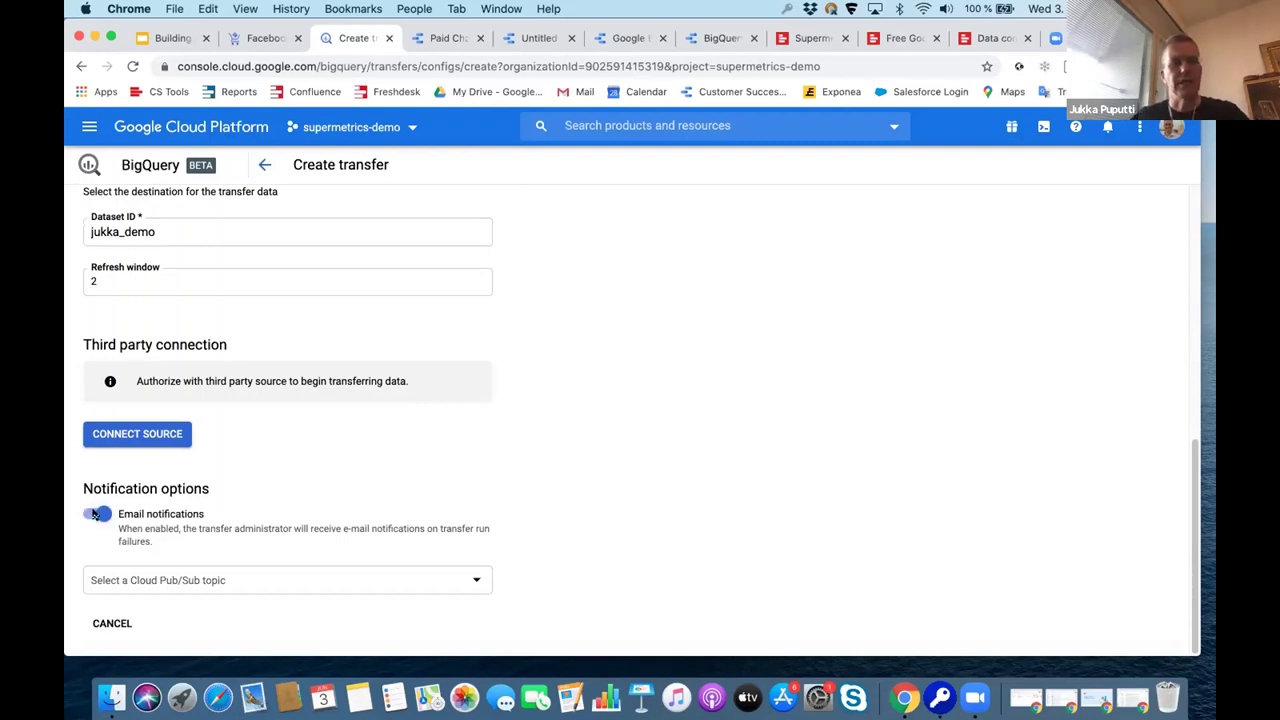
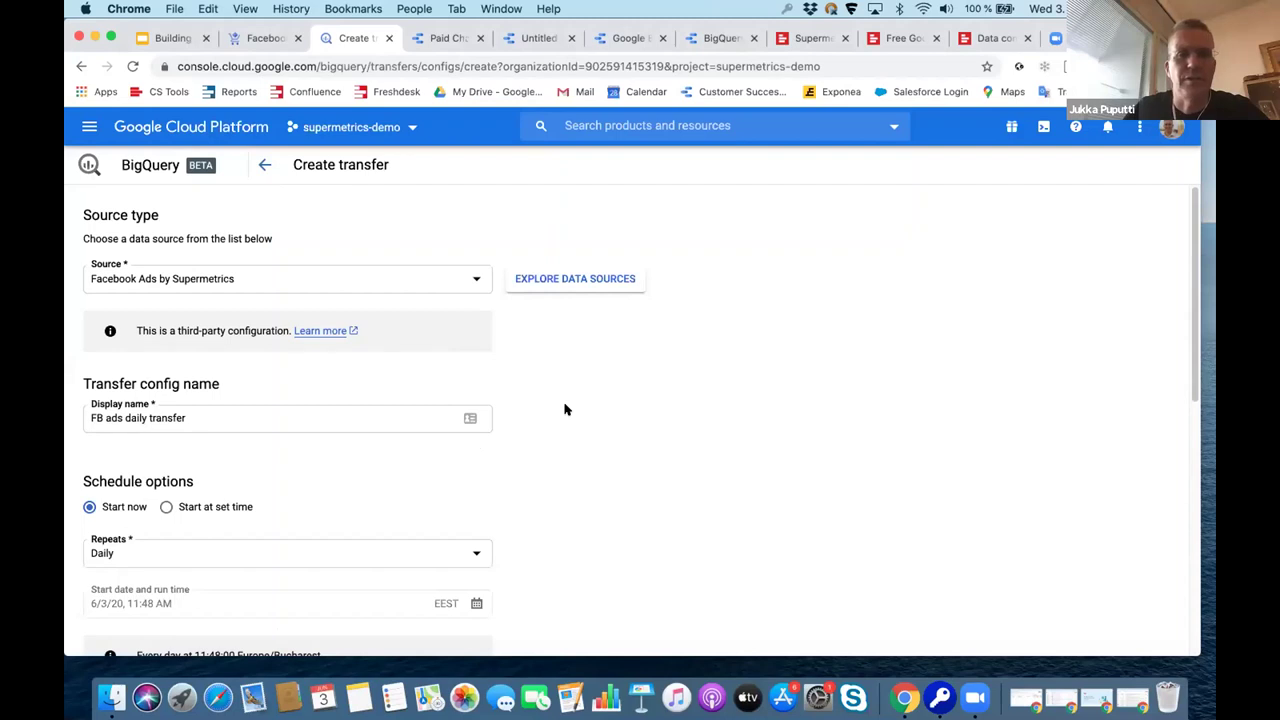
- Review the available transfer sources and repeat intervals, keeping Facebook Ads by Supermetrics as the source and Daily as the repeat
left_click(345, 280)
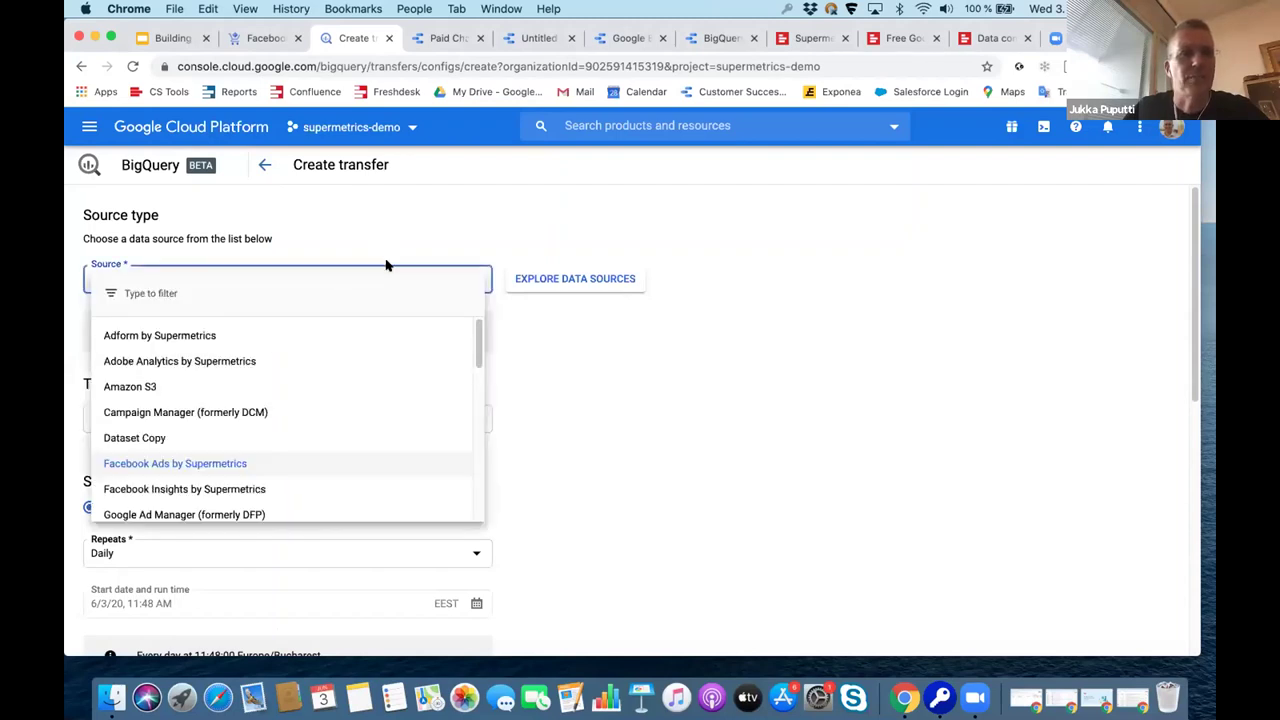
left_click(286, 465)
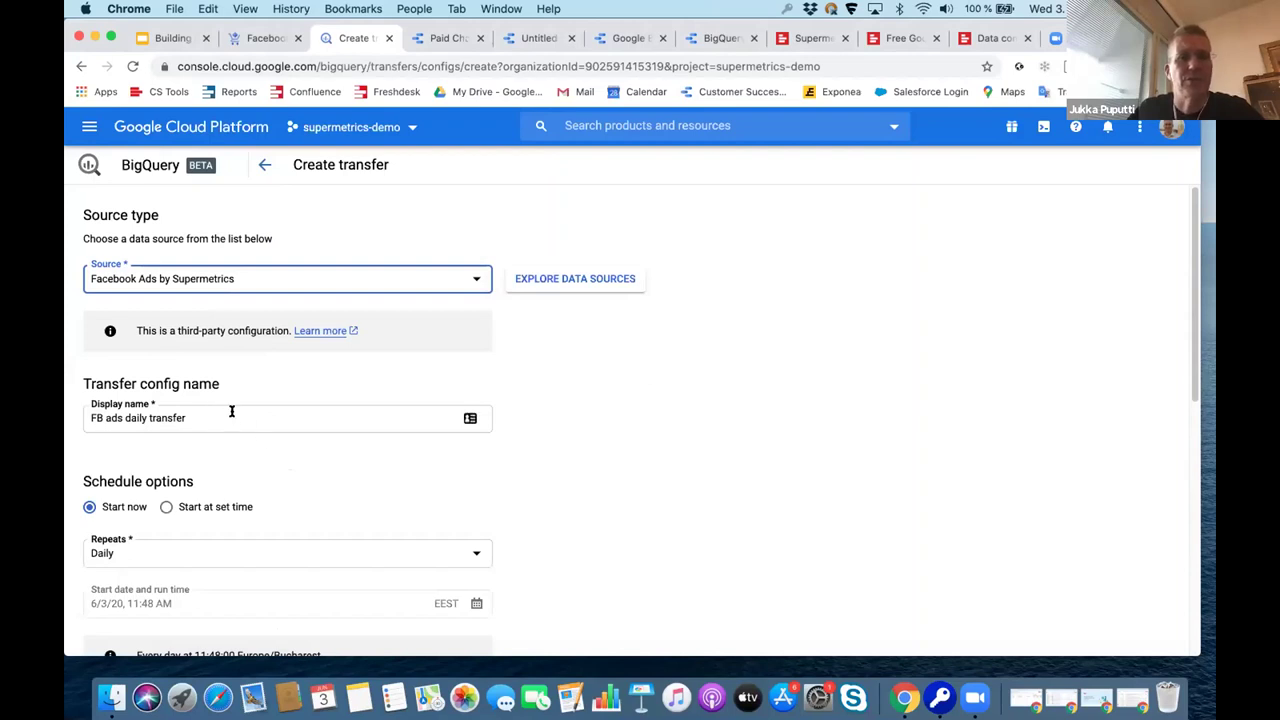
scroll(543, 451, "down", 1)
scroll(543, 451, "down", 3)
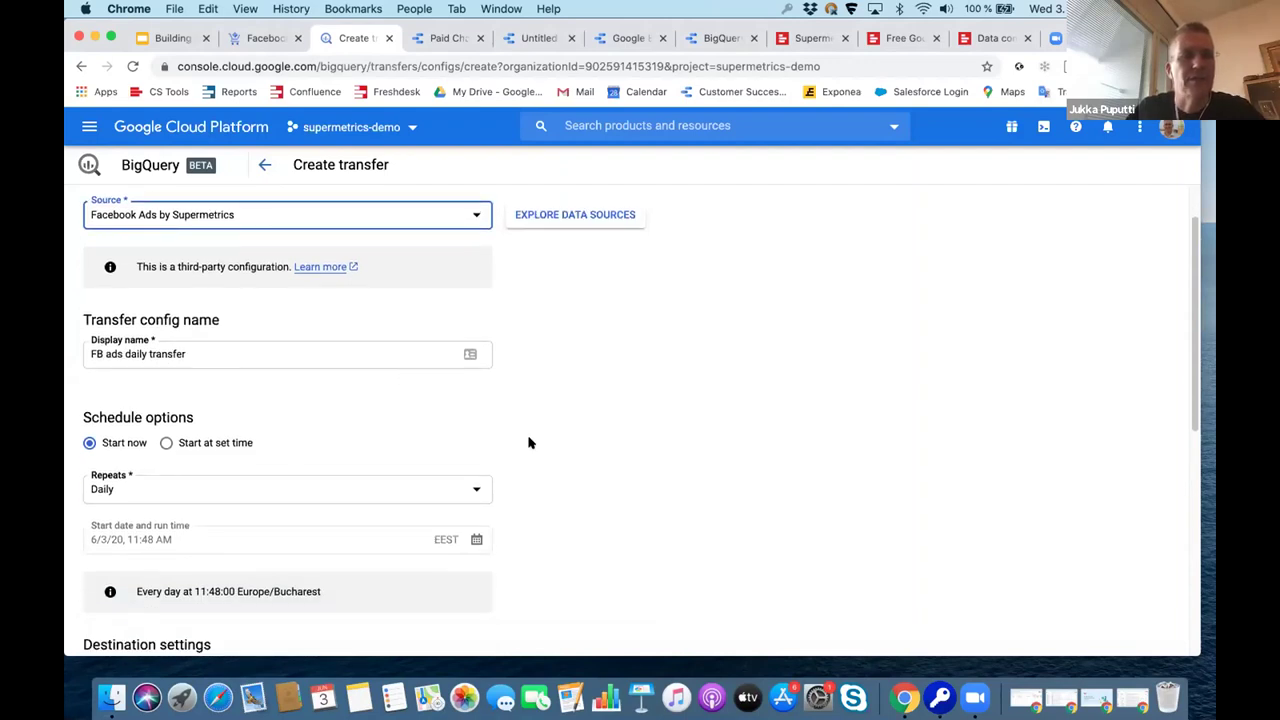
scroll(528, 443, "down", 5)
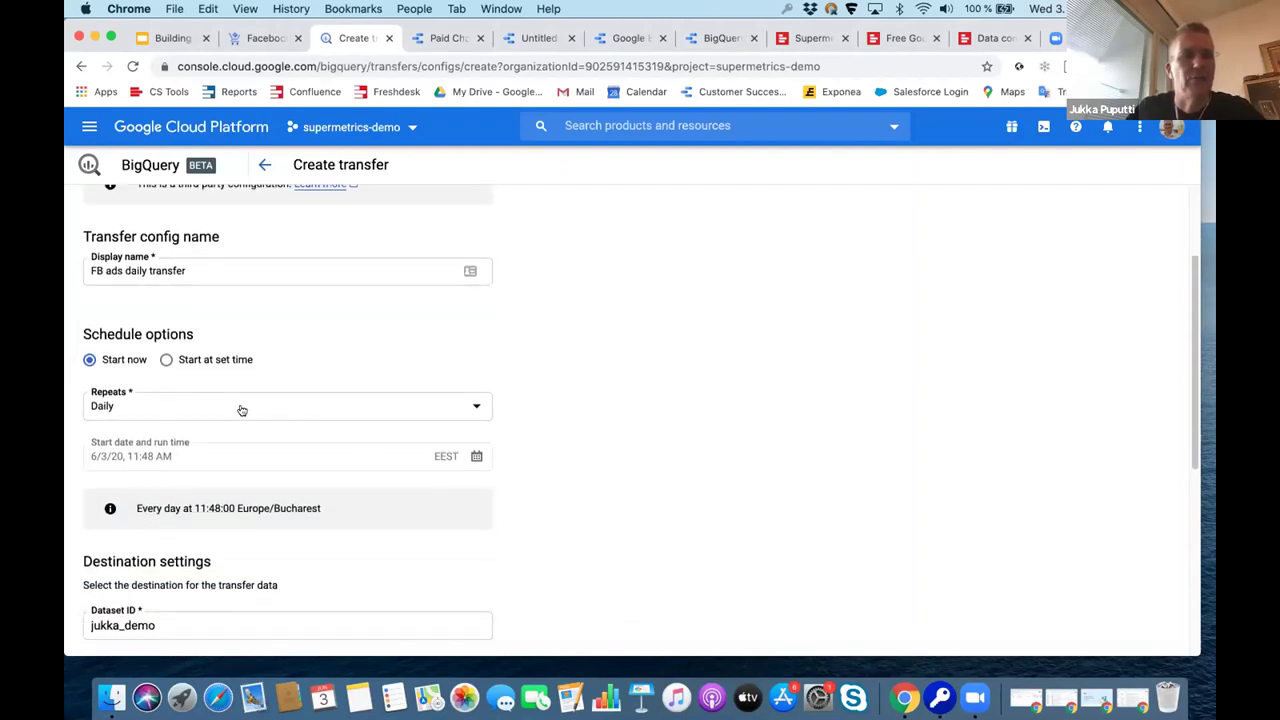
left_click(241, 410)
left_click(236, 417)
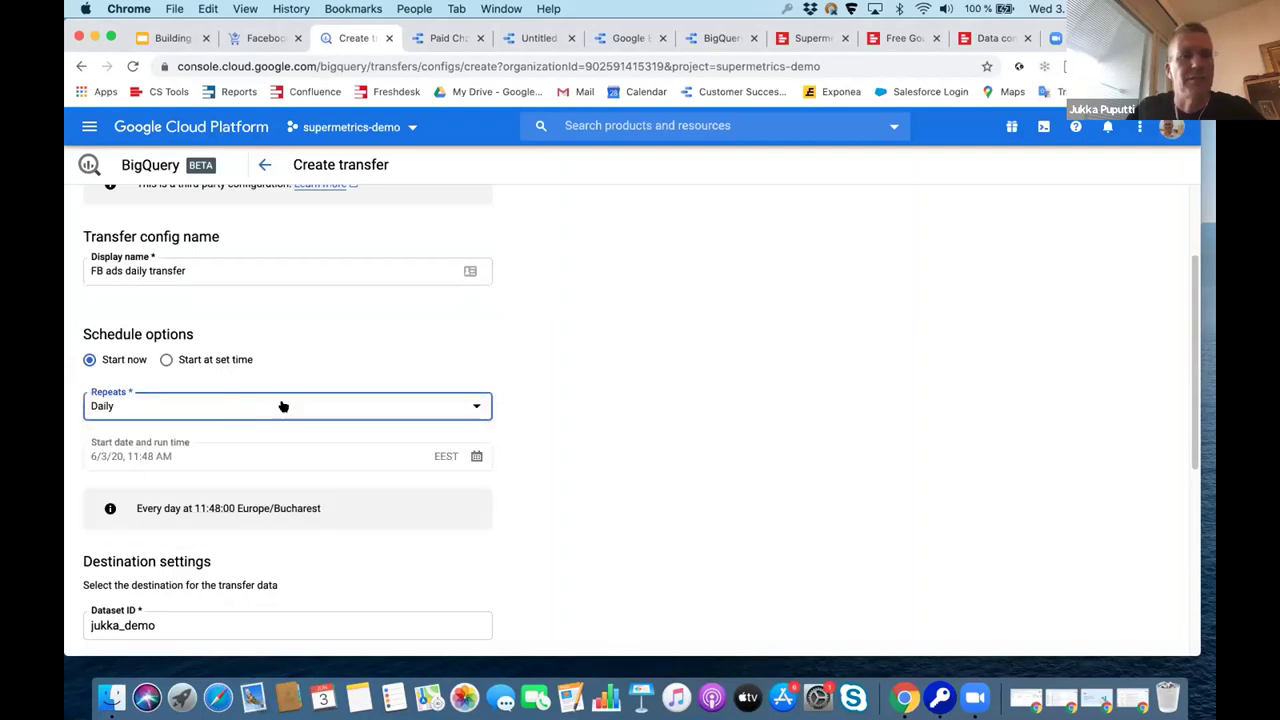
- Review the available destination datasets, the refresh window, the third-party connection and the notification options, keeping jukka_demo as the dataset
scroll(634, 428, "down", 2)
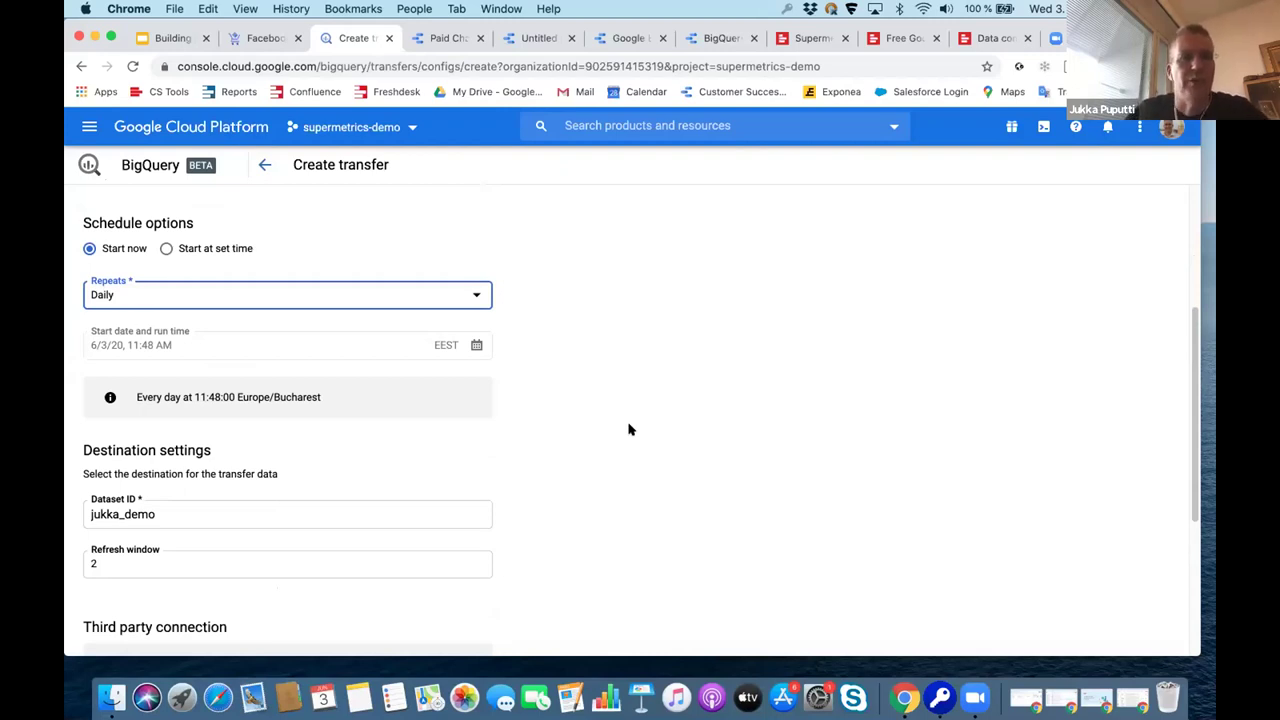
left_click(386, 516)
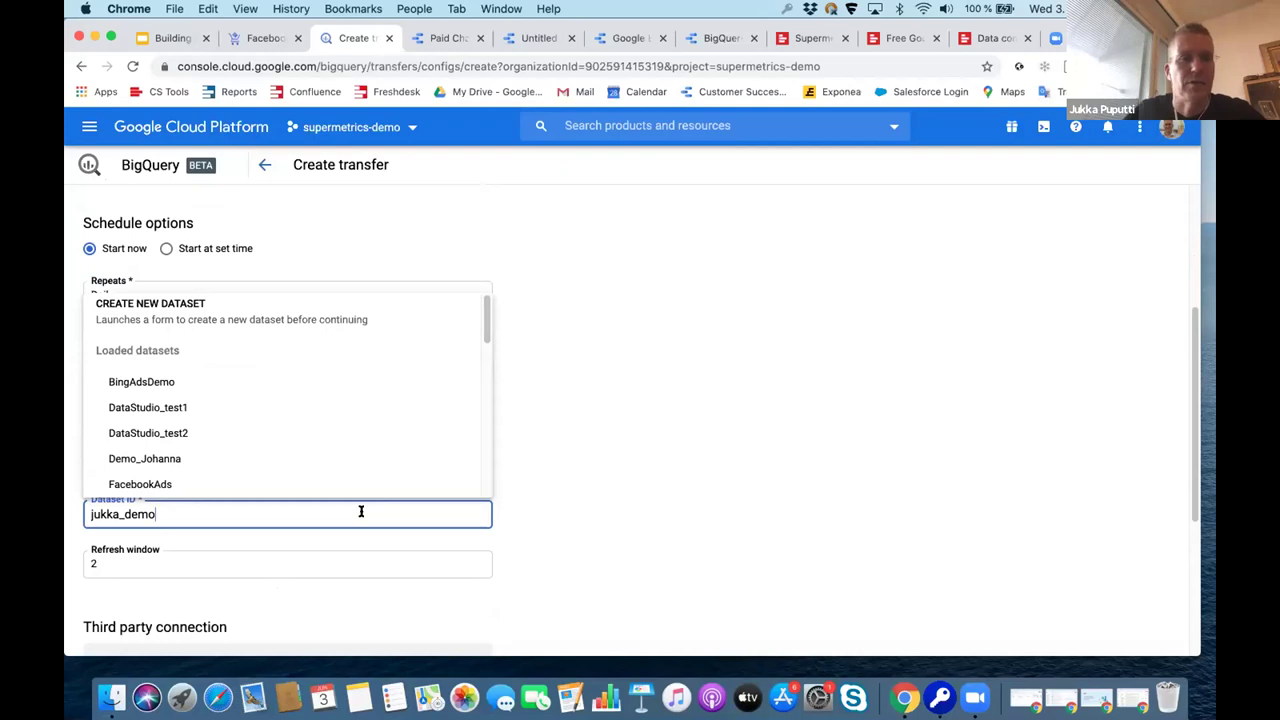
left_click(530, 520)
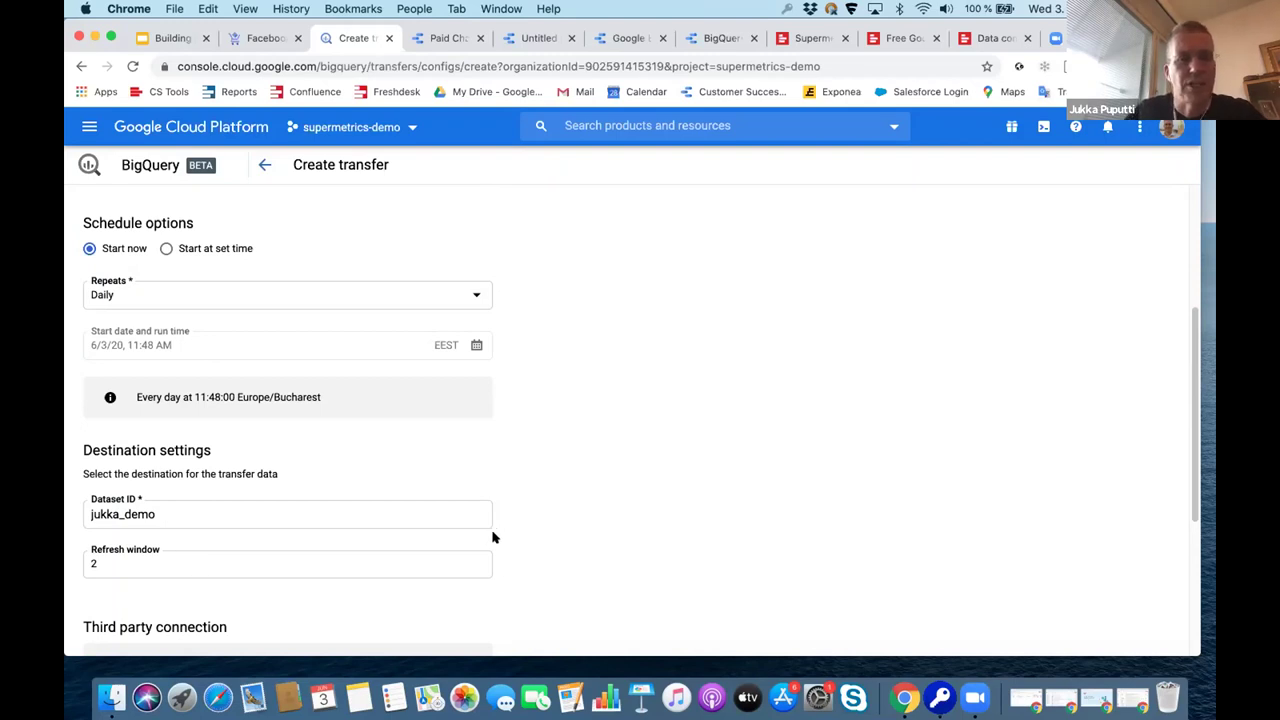
scroll(529, 564, "down", 2)
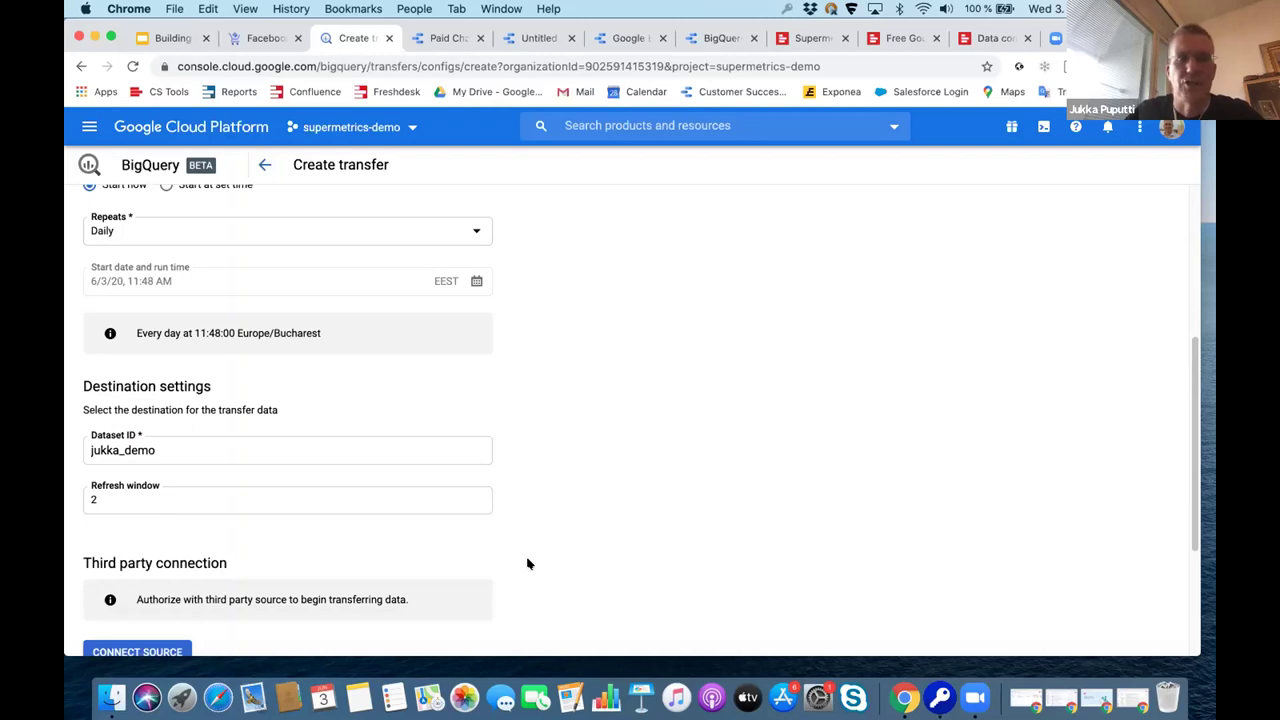
scroll(529, 564, "down", 5)
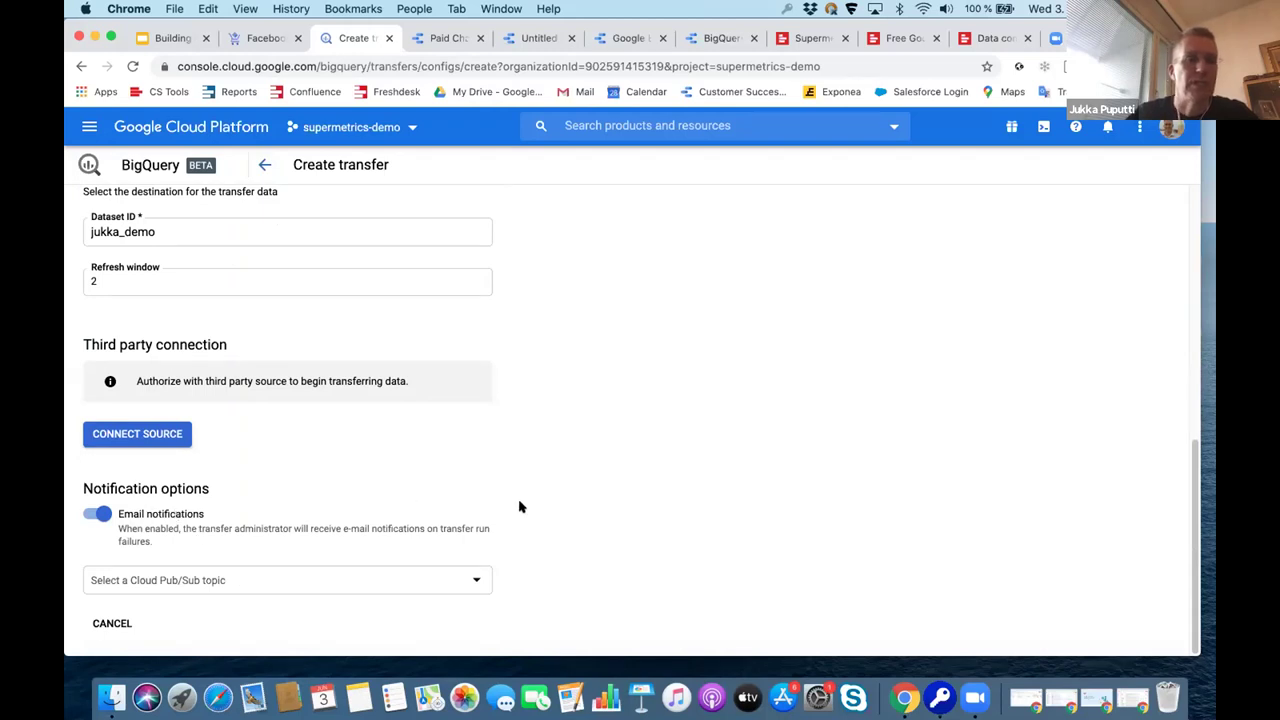
scroll(519, 507, "up", 3)
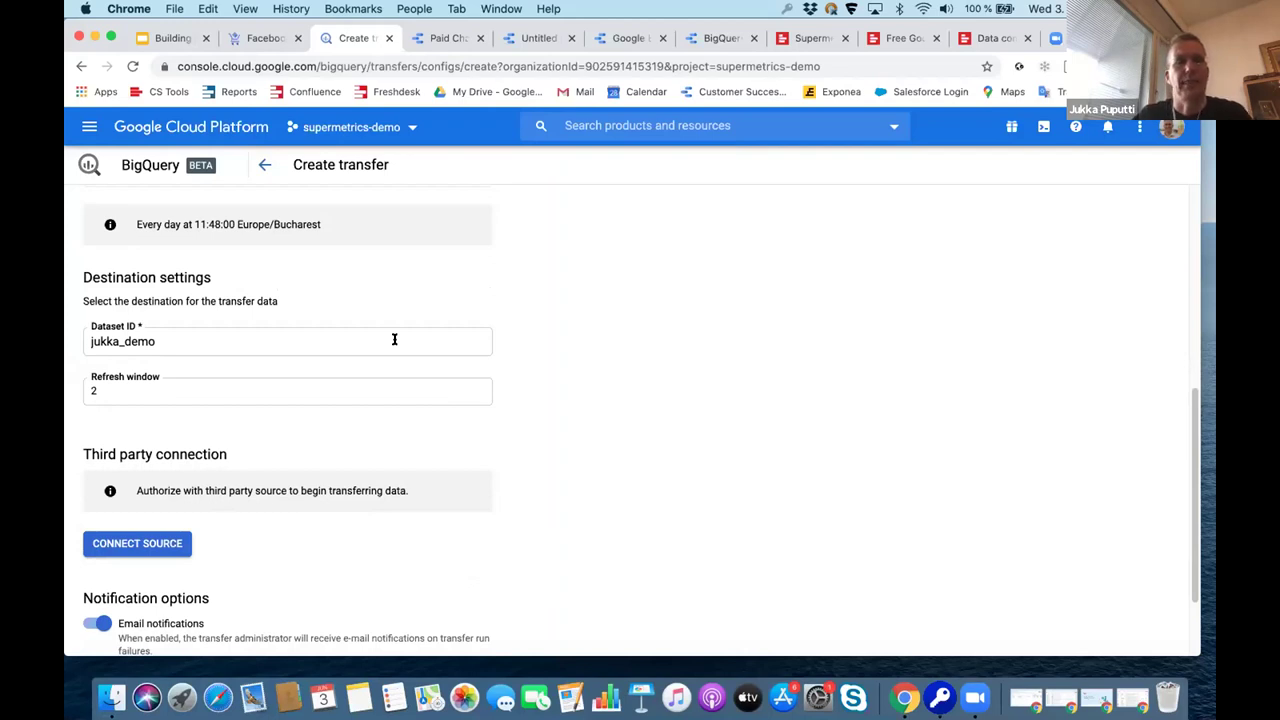
scroll(558, 276, "up", 2)
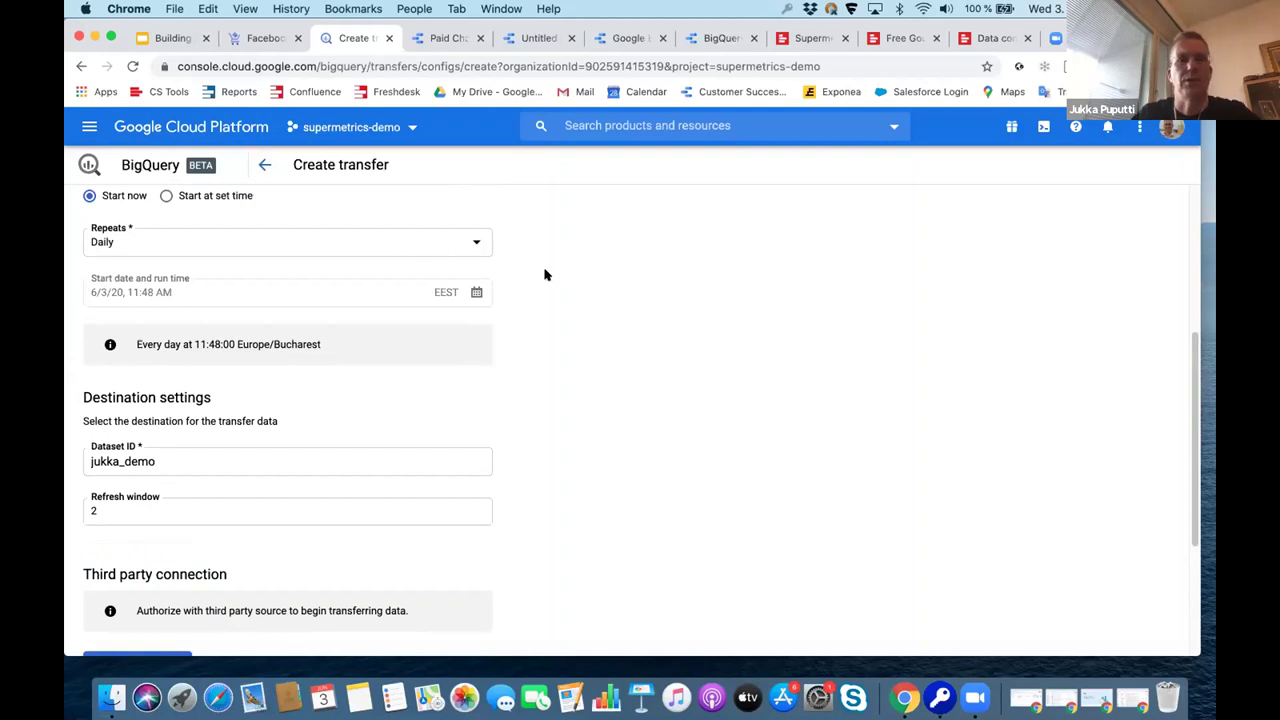
- Try to connect the source by accepting the third-party data agreement and authorizing with the data source, then return to the transfer form
scroll(543, 408, "down", 5)
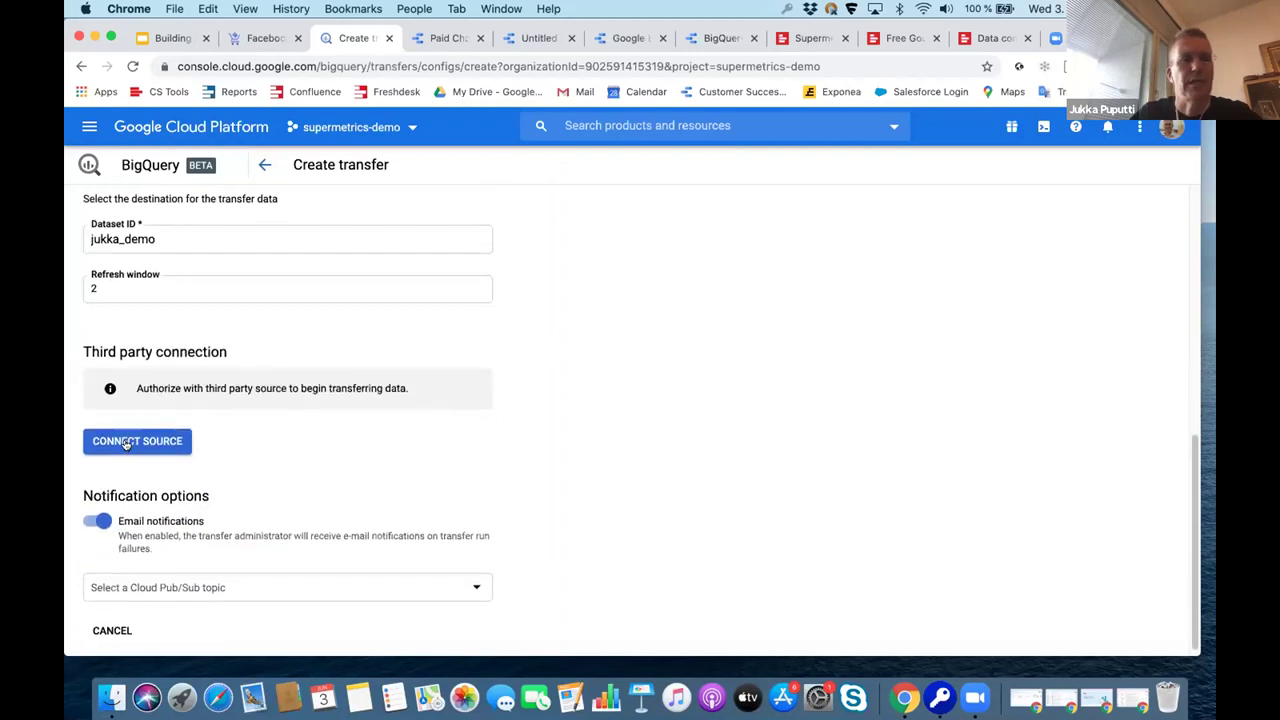
left_click(125, 442)
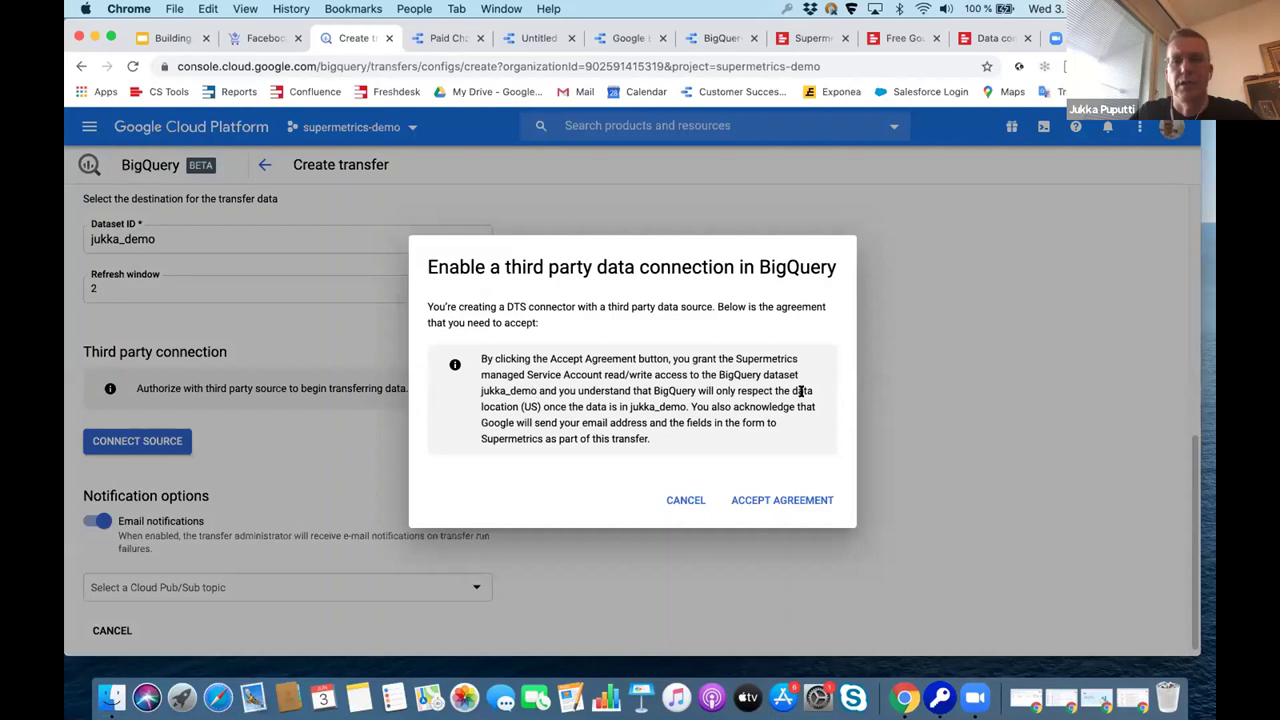
left_click(770, 502)
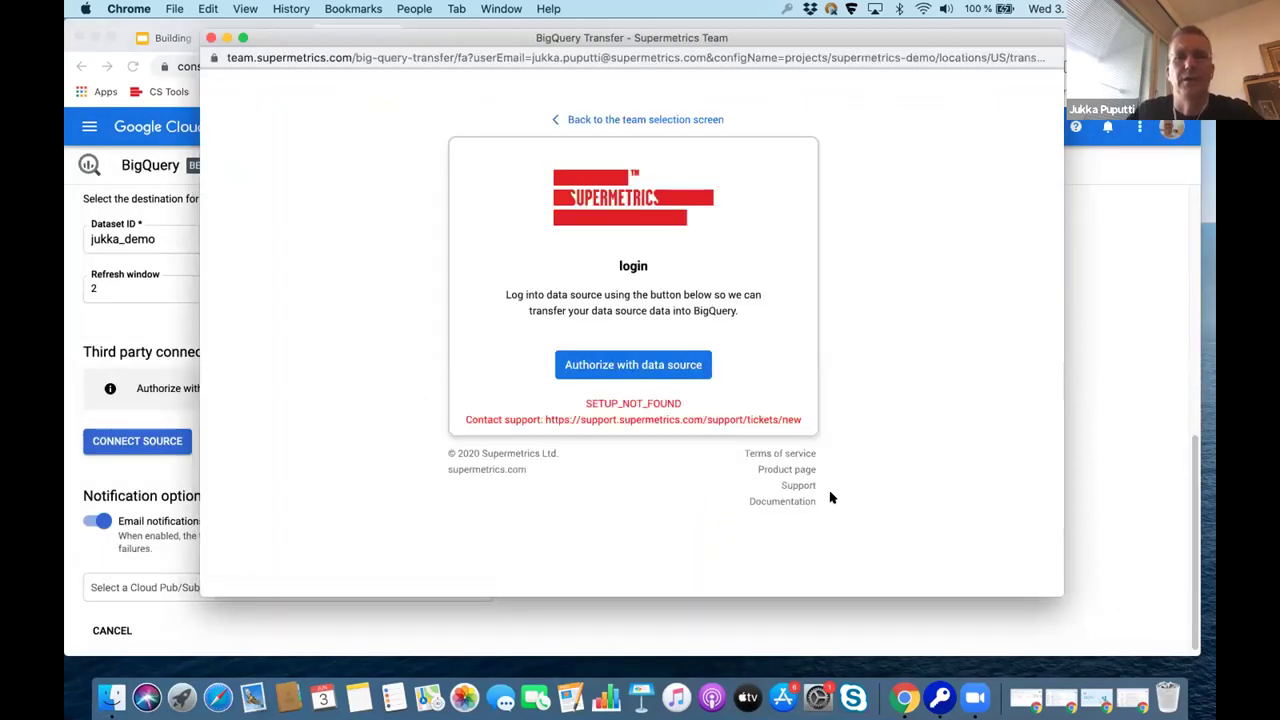
left_click(620, 365)
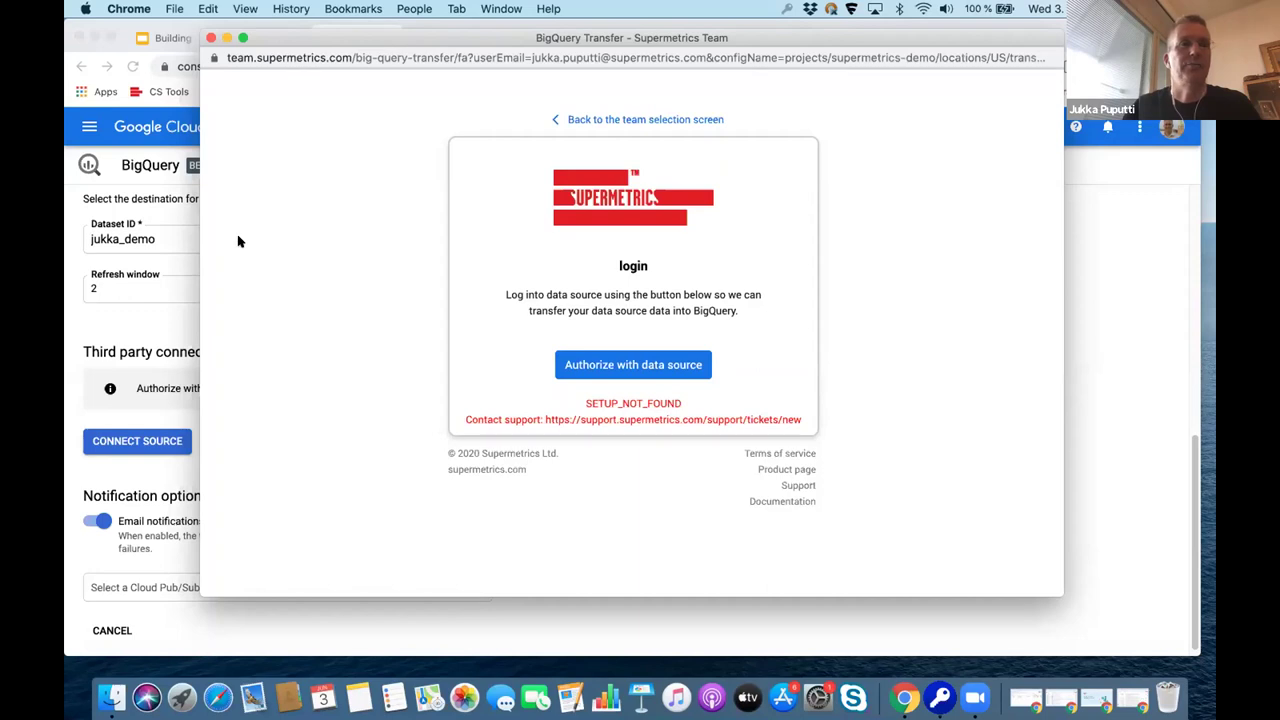
left_click(149, 318)
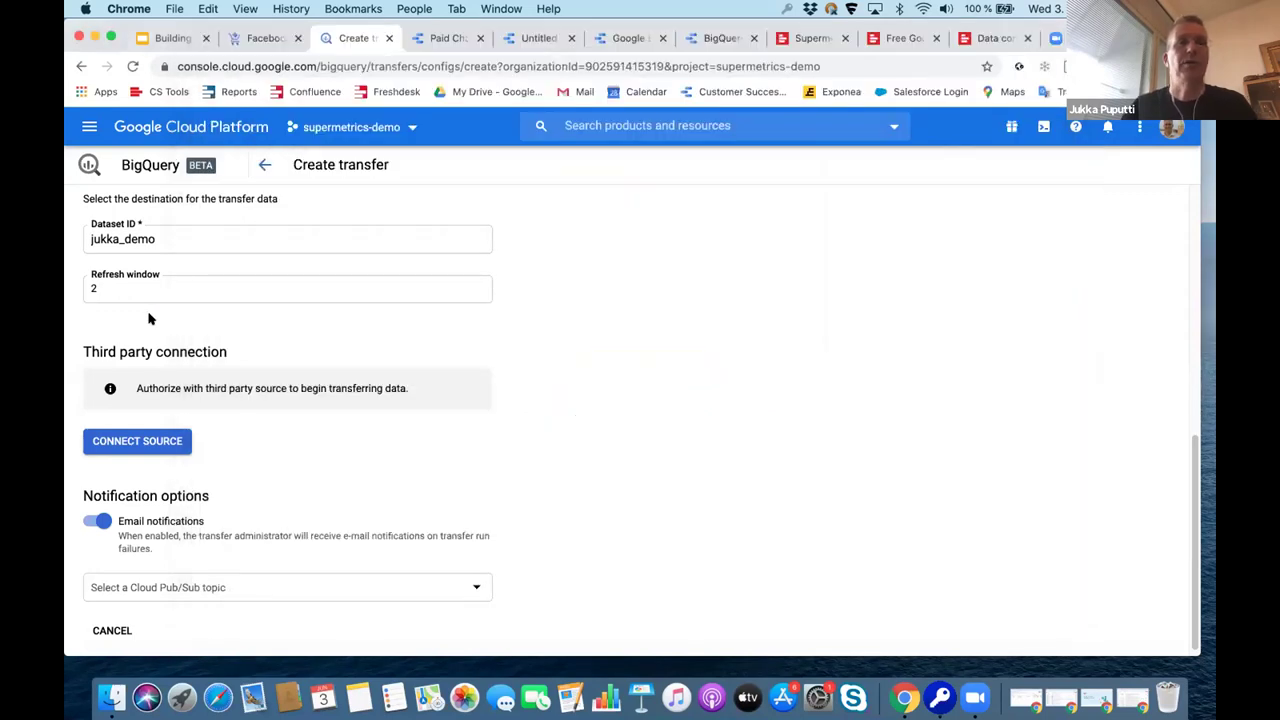
- Go back to the BigQuery main page and expand the jukka_demo dataset inside the supermetrics-demo project
left_click(131, 165)
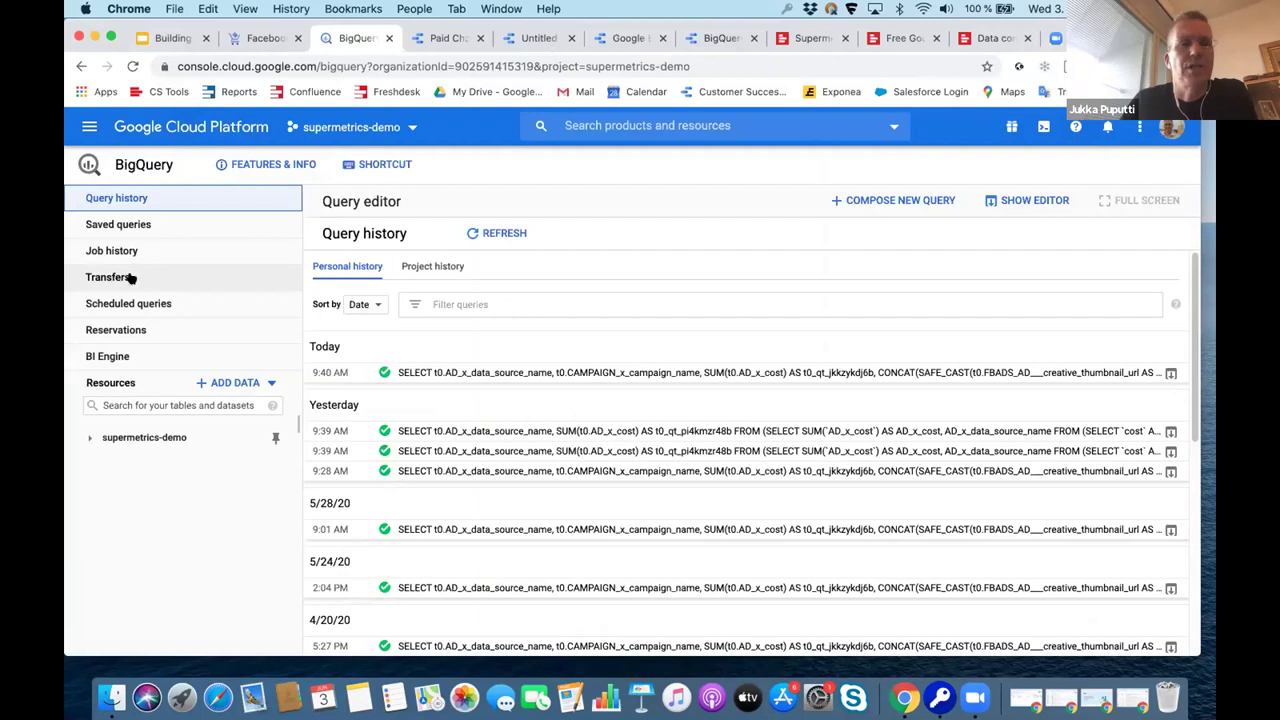
left_click(87, 440)
scroll(106, 523, "down", 5)
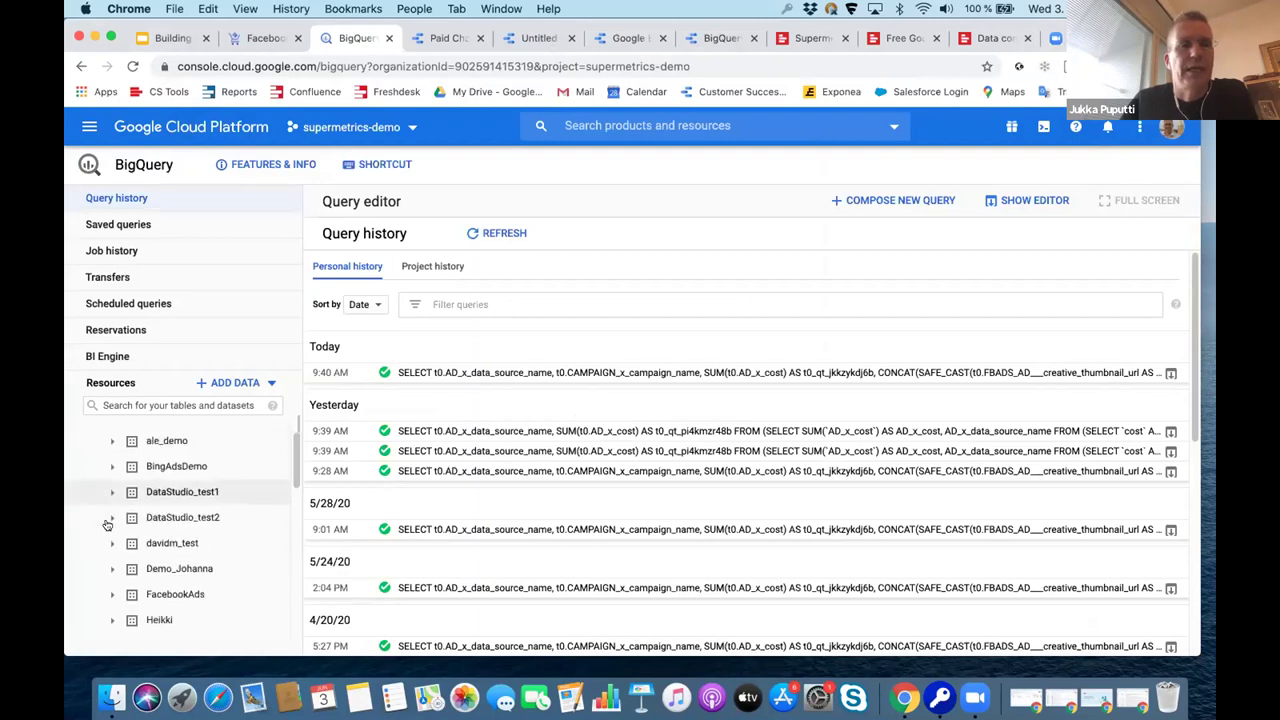
scroll(107, 523, "down", 3)
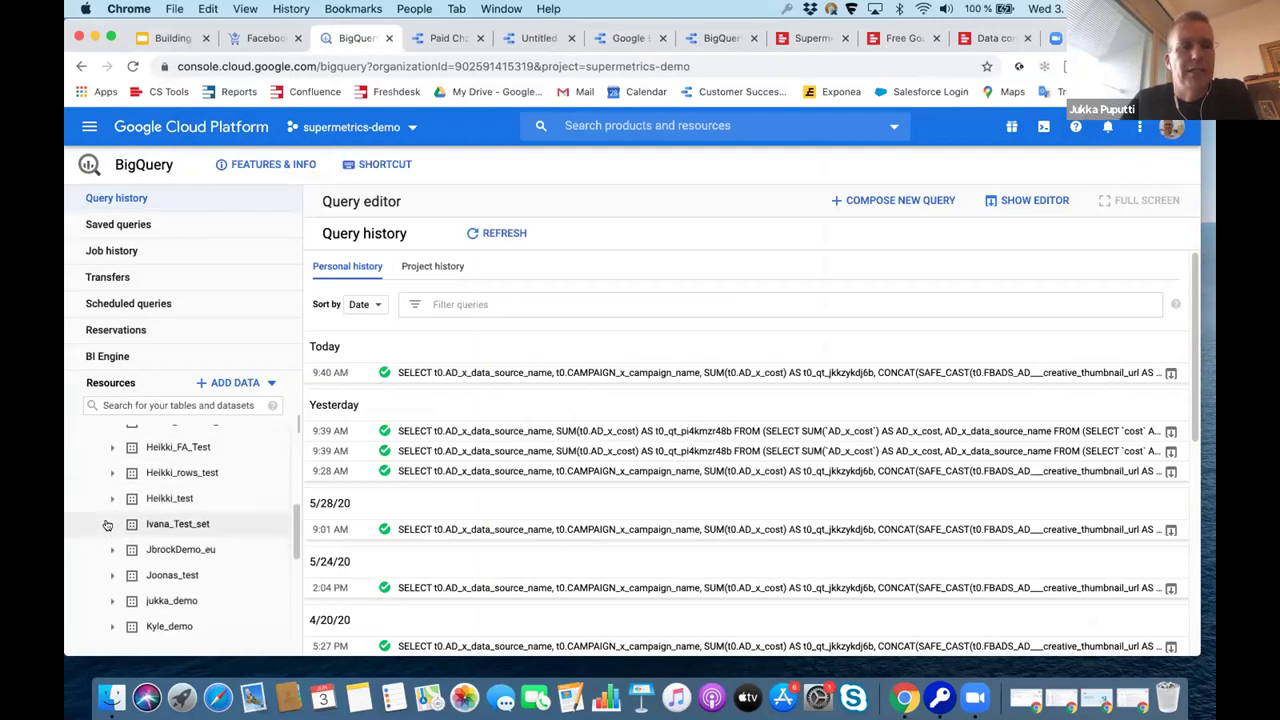
scroll(107, 523, "down", 2)
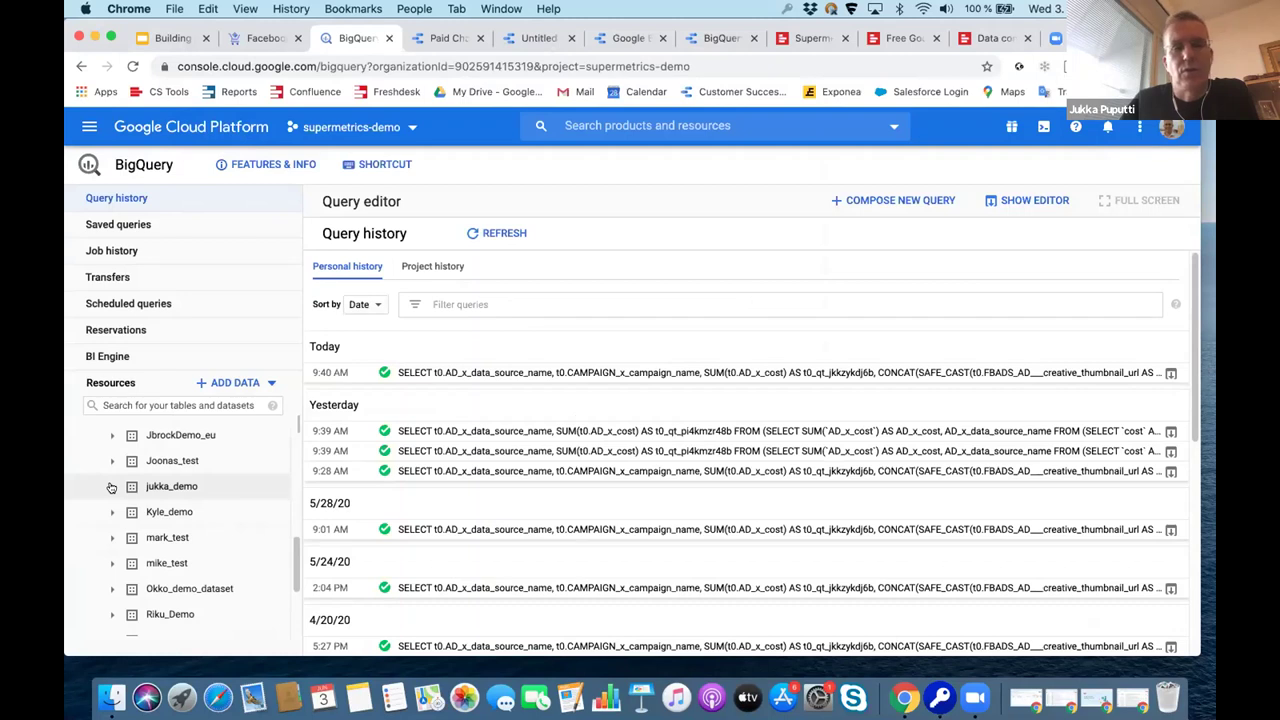
left_click(111, 487)
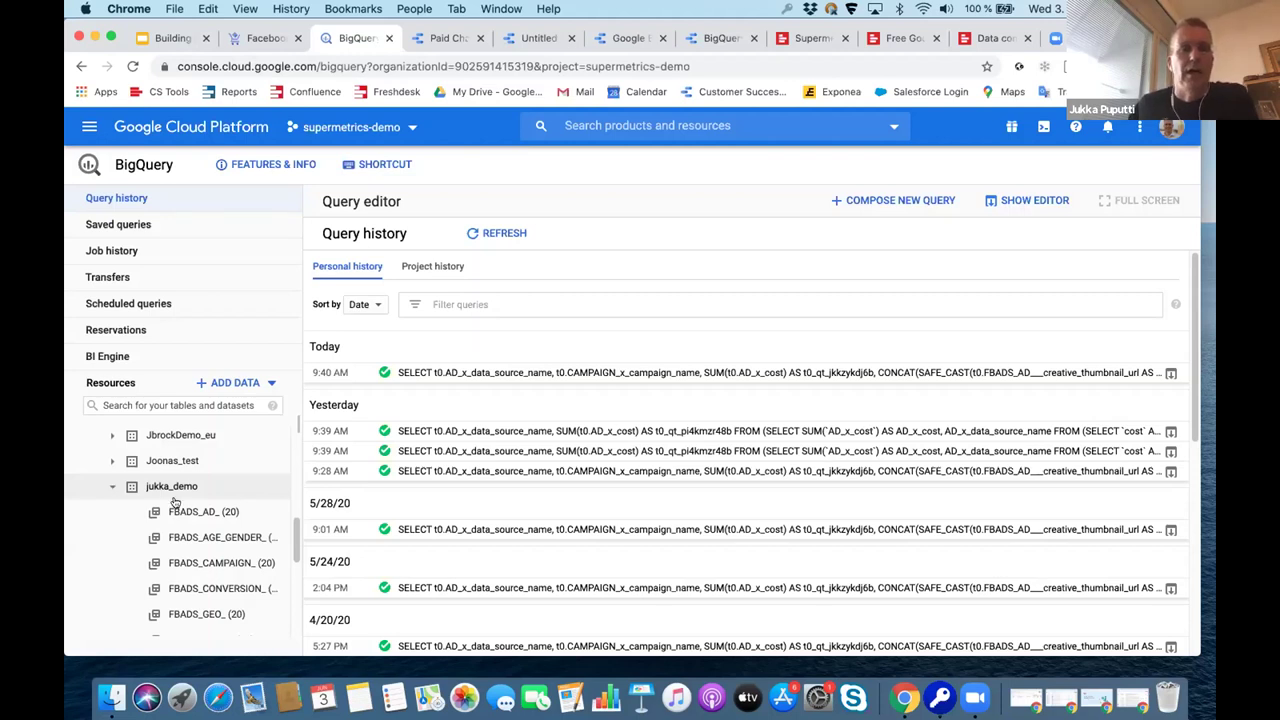
- Open the FBADS_AD_ table in the jukka_demo dataset and look through its schema fields
scroll(189, 543, "down", 2)
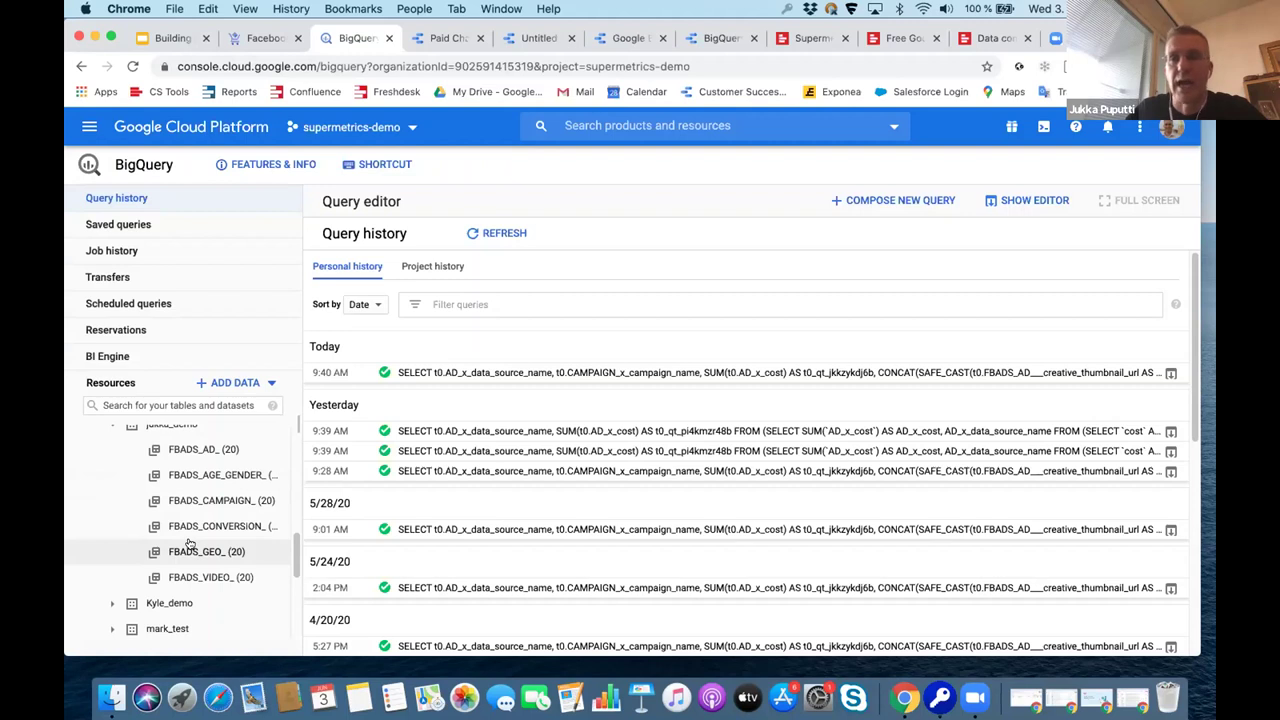
left_click(180, 452)
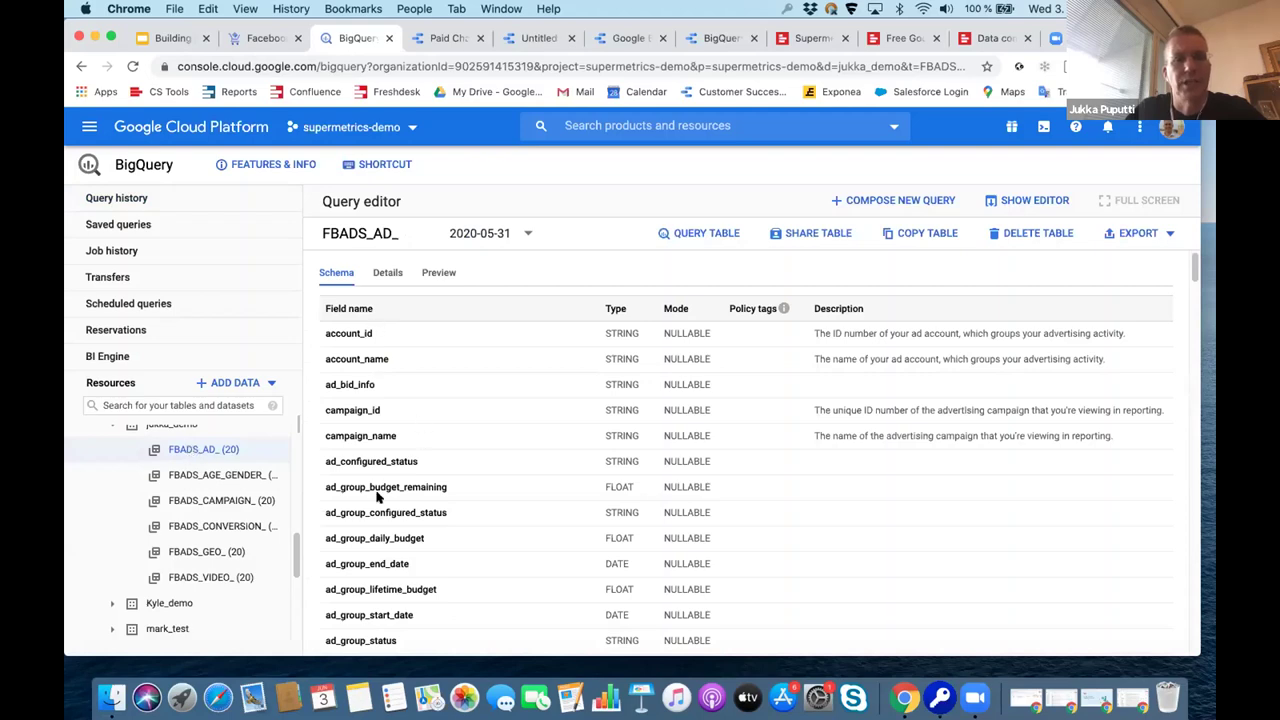
scroll(397, 533, "down", 10)
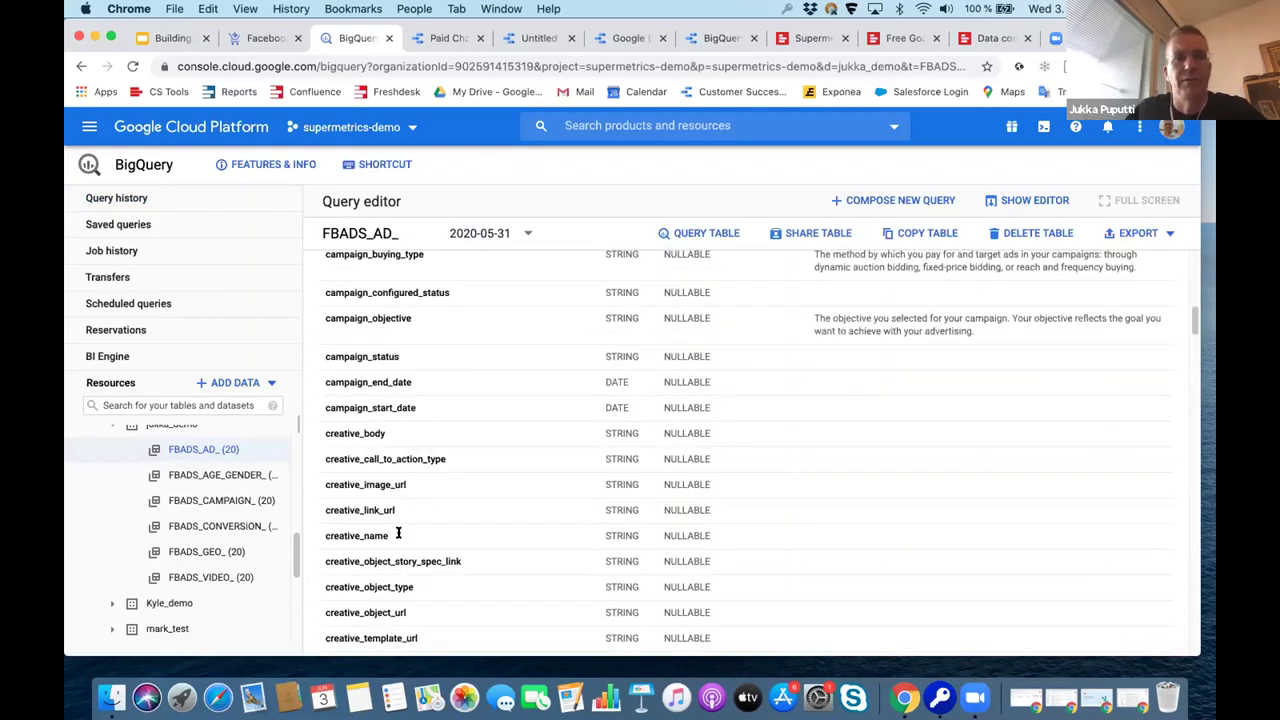
scroll(397, 533, "down", 12)
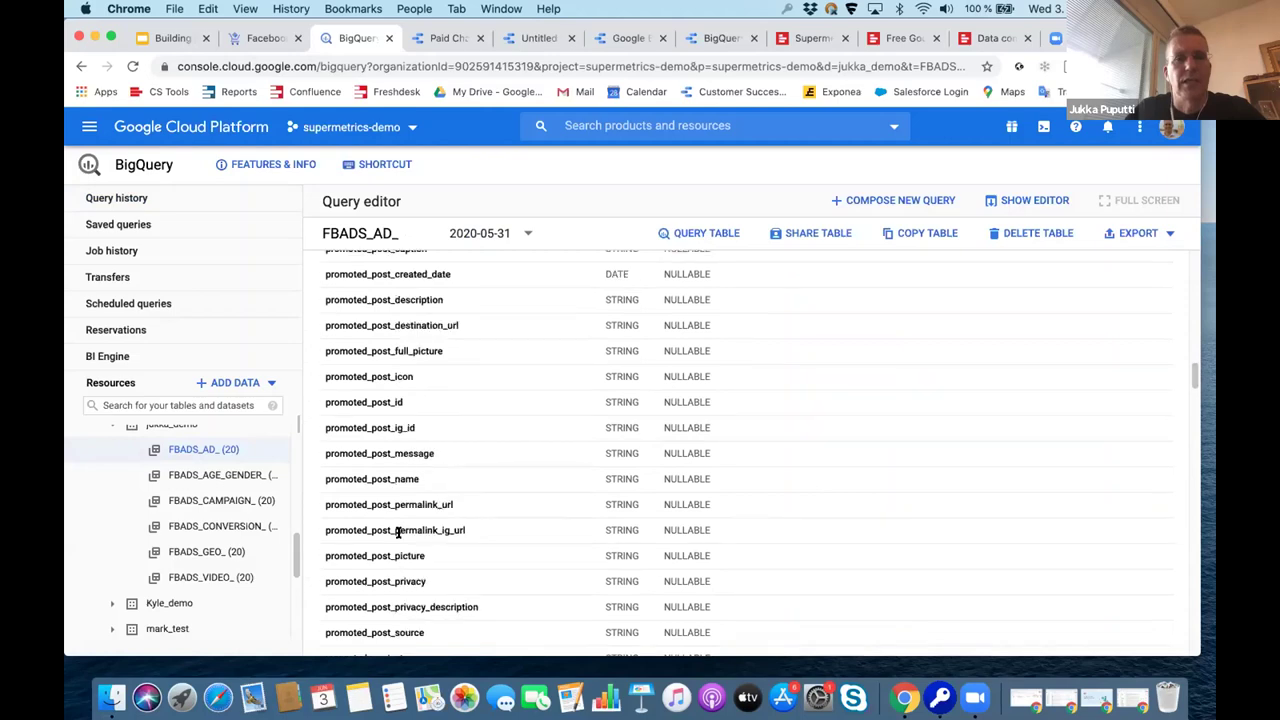
scroll(397, 533, "up", 20)
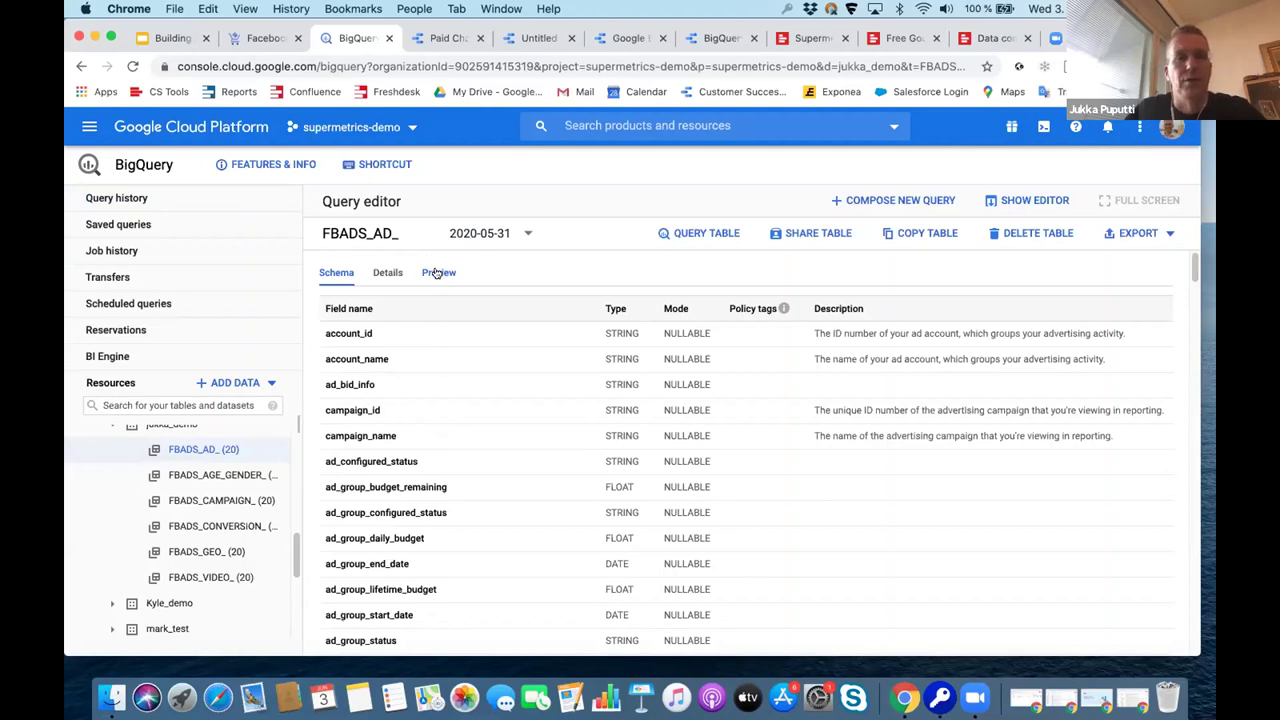
- Preview the rows of the FBADS_AD_ table and look across its ad group, campaign and creative columns
left_click(437, 273)
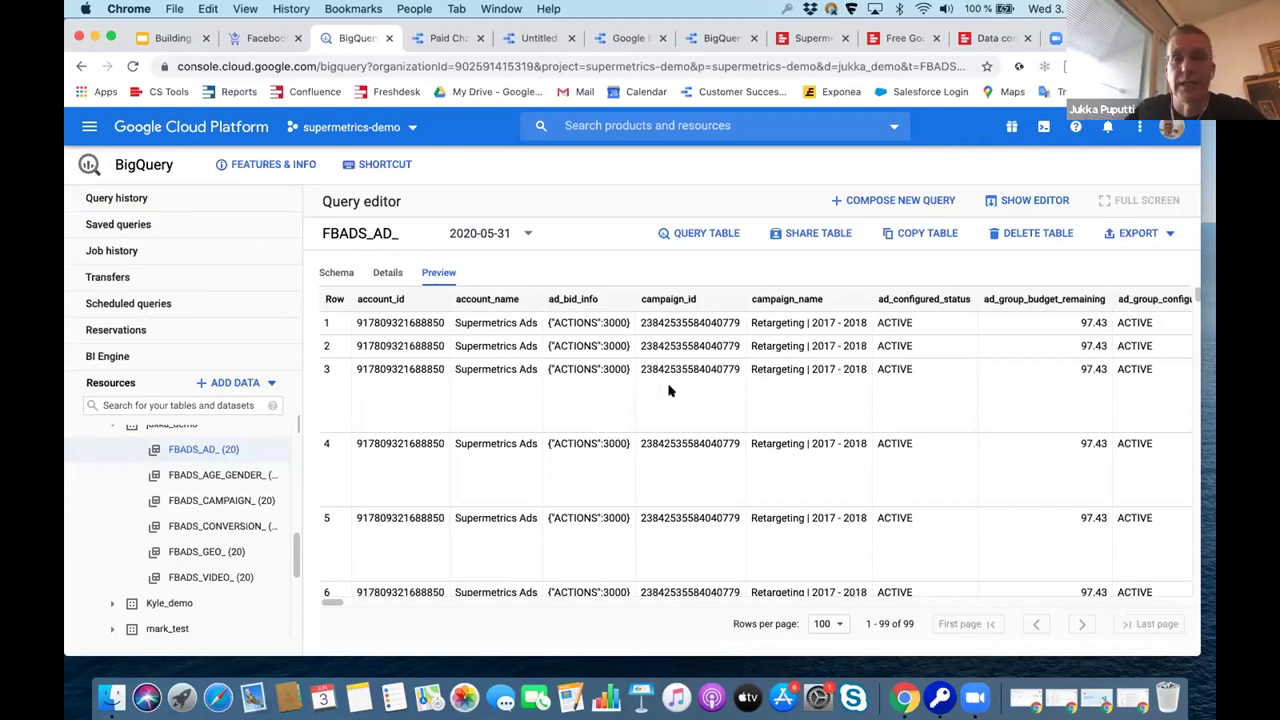
scroll(670, 391, "right", 10)
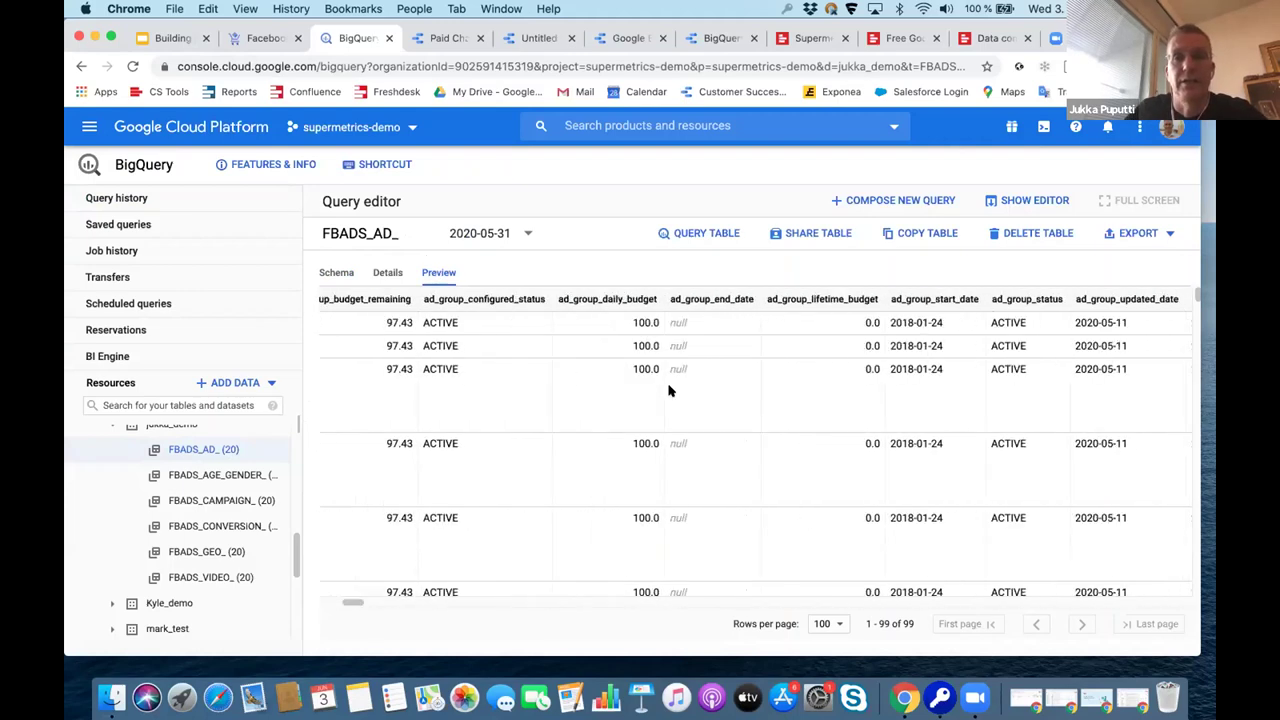
scroll(670, 391, "right", 10)
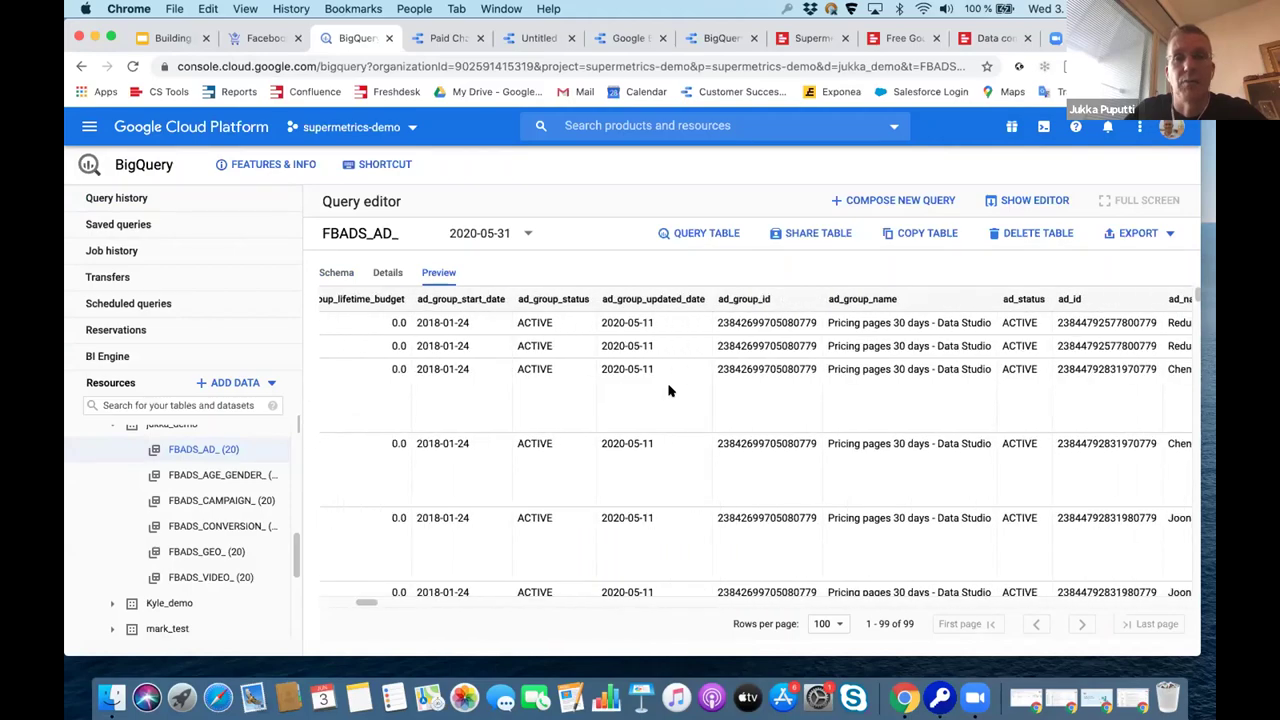
scroll(670, 391, "right", 10)
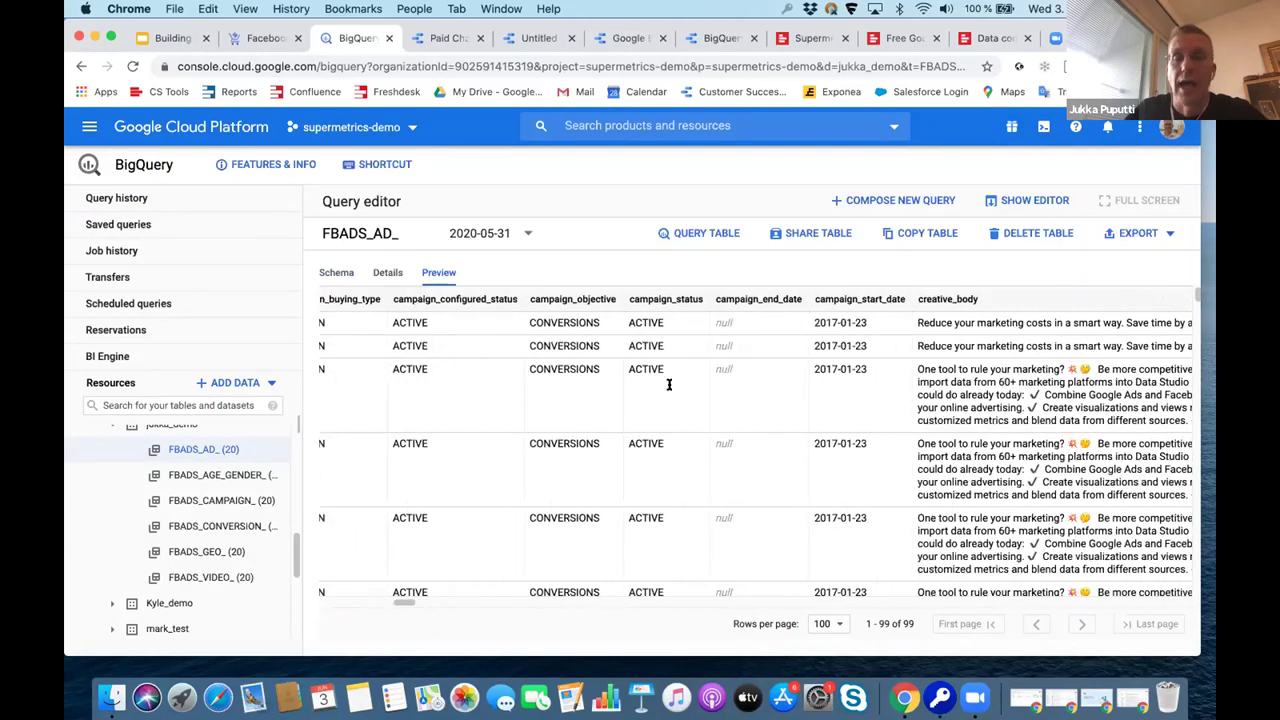
scroll(670, 384, "right", 3)
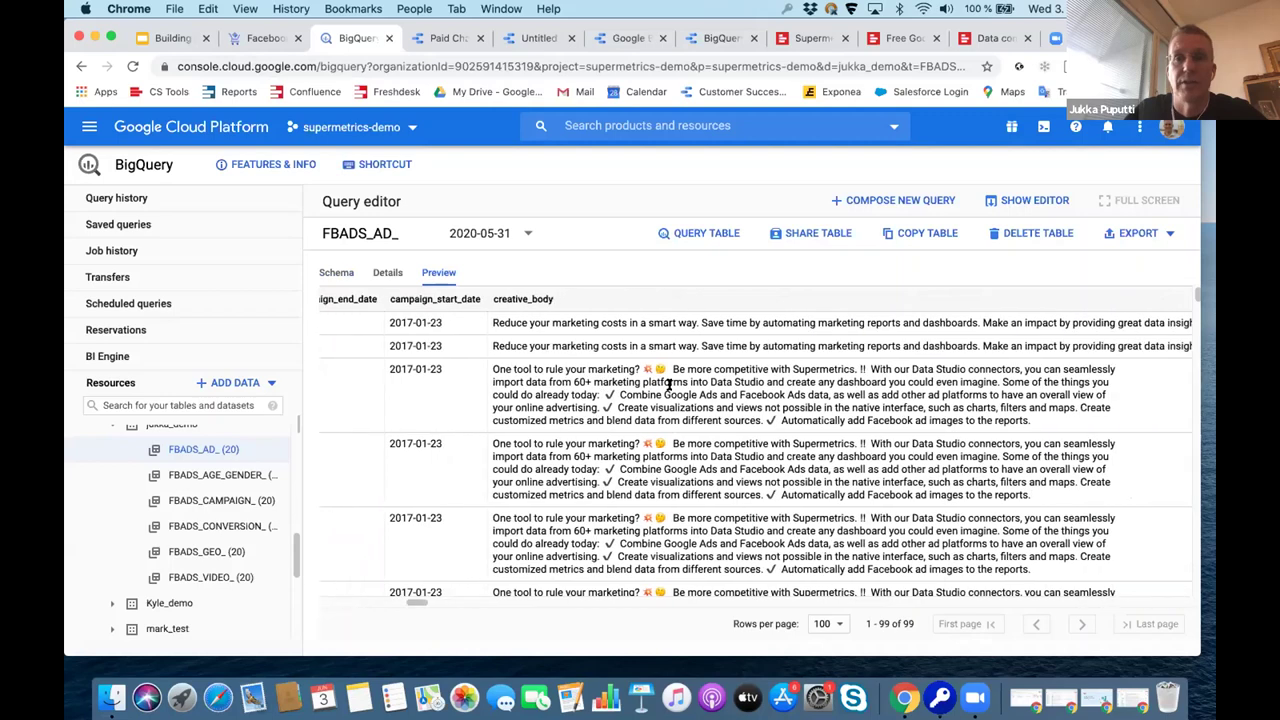
scroll(670, 384, "right", 2)
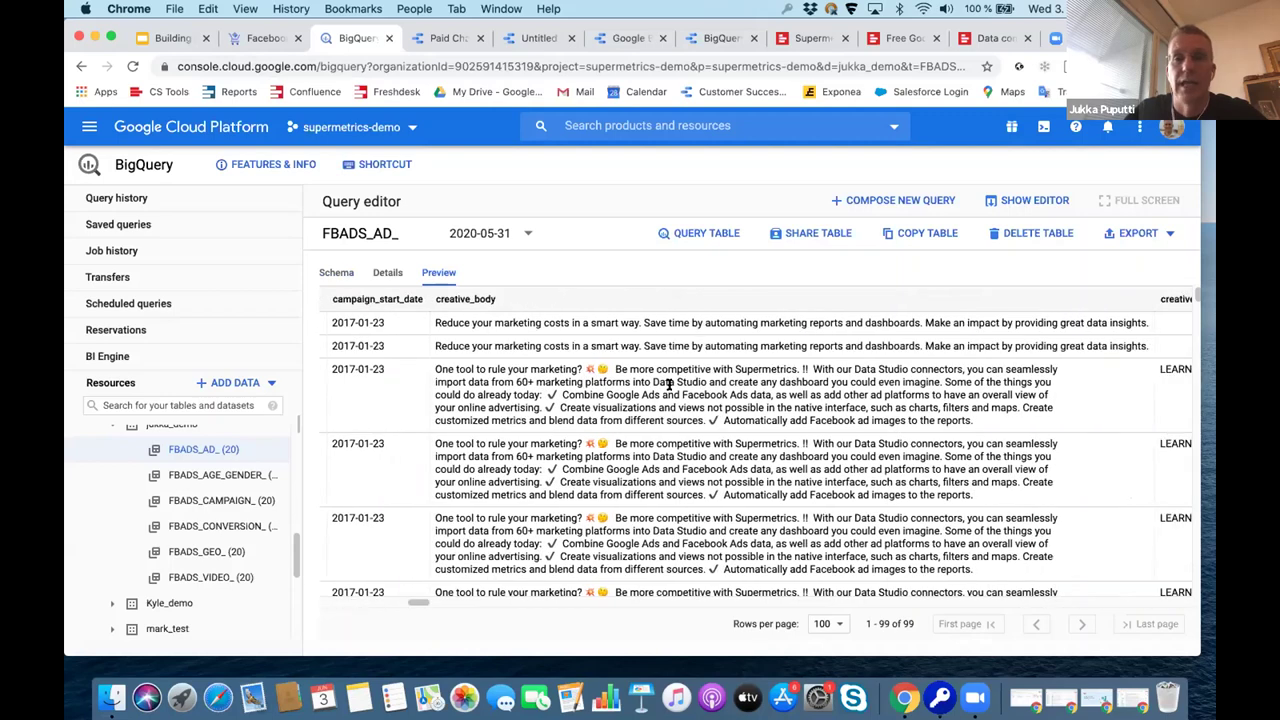
scroll(670, 384, "right", 2)
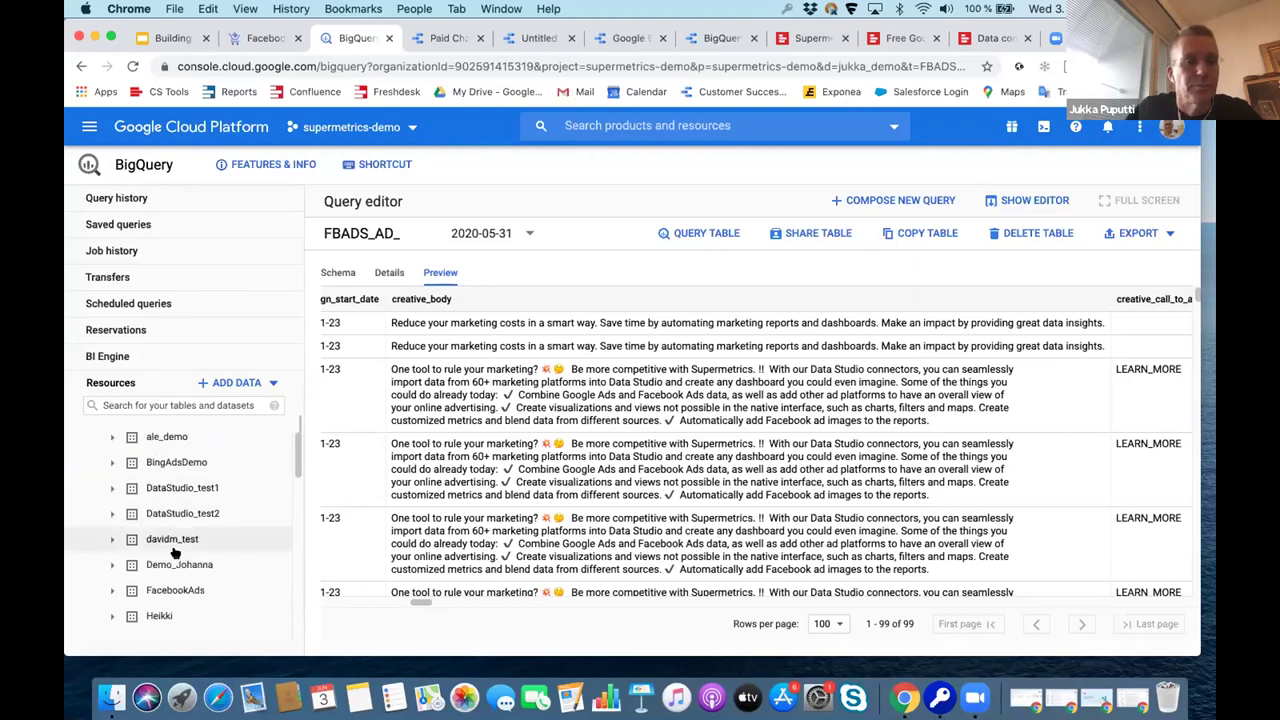
- Expand the Demo_Johanna dataset and look through its Bing Ads, Facebook Ads, Google Analytics and LinkedIn Ads tables
scroll(175, 552, "down", 3)
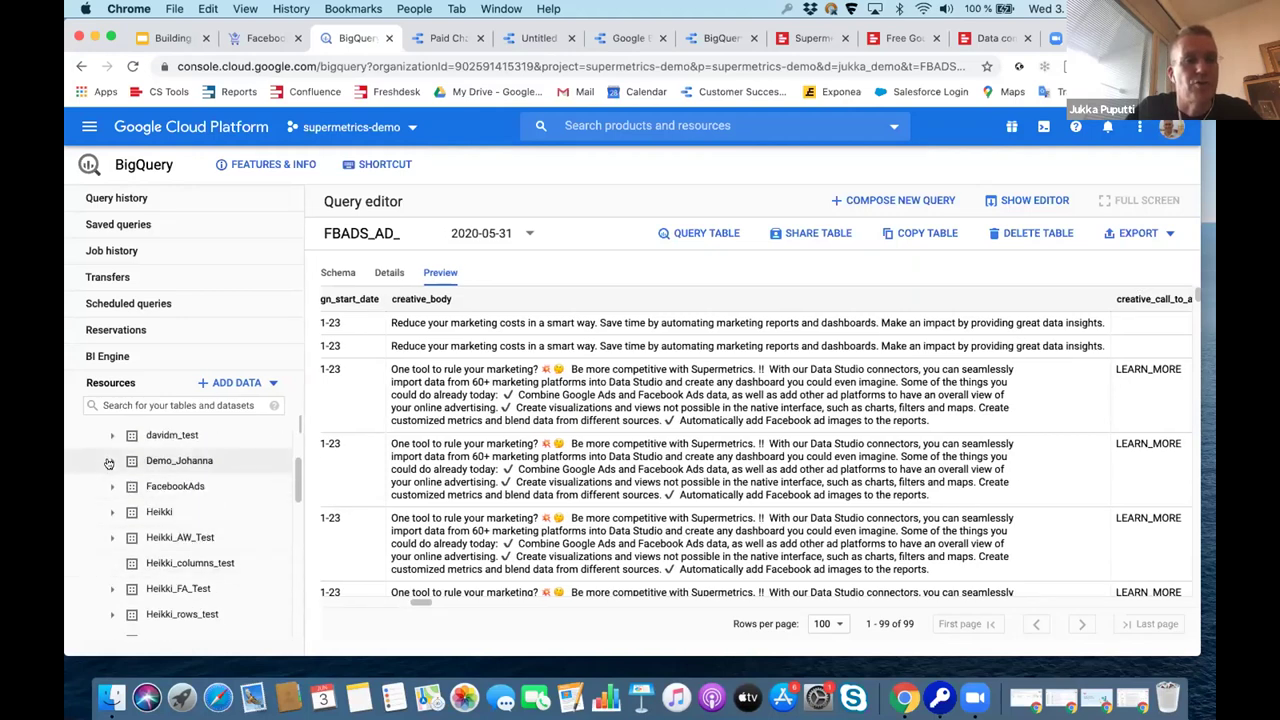
left_click(109, 461)
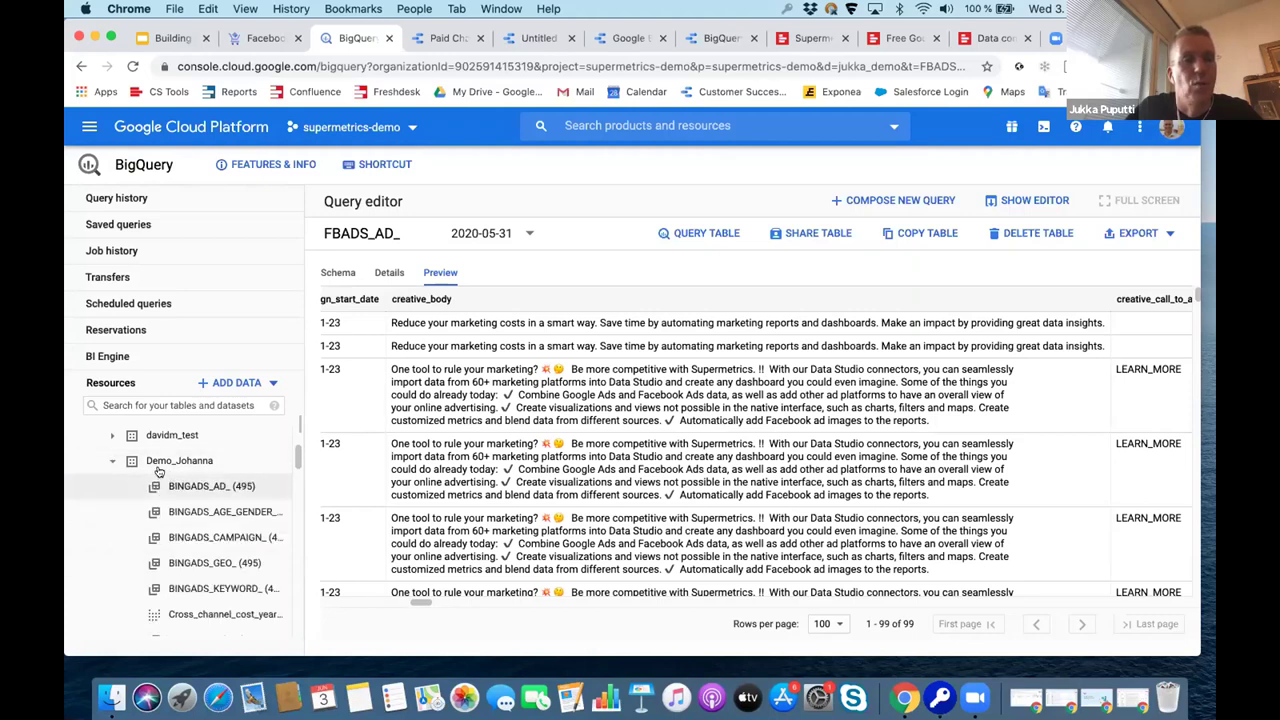
scroll(180, 510, "down", 2)
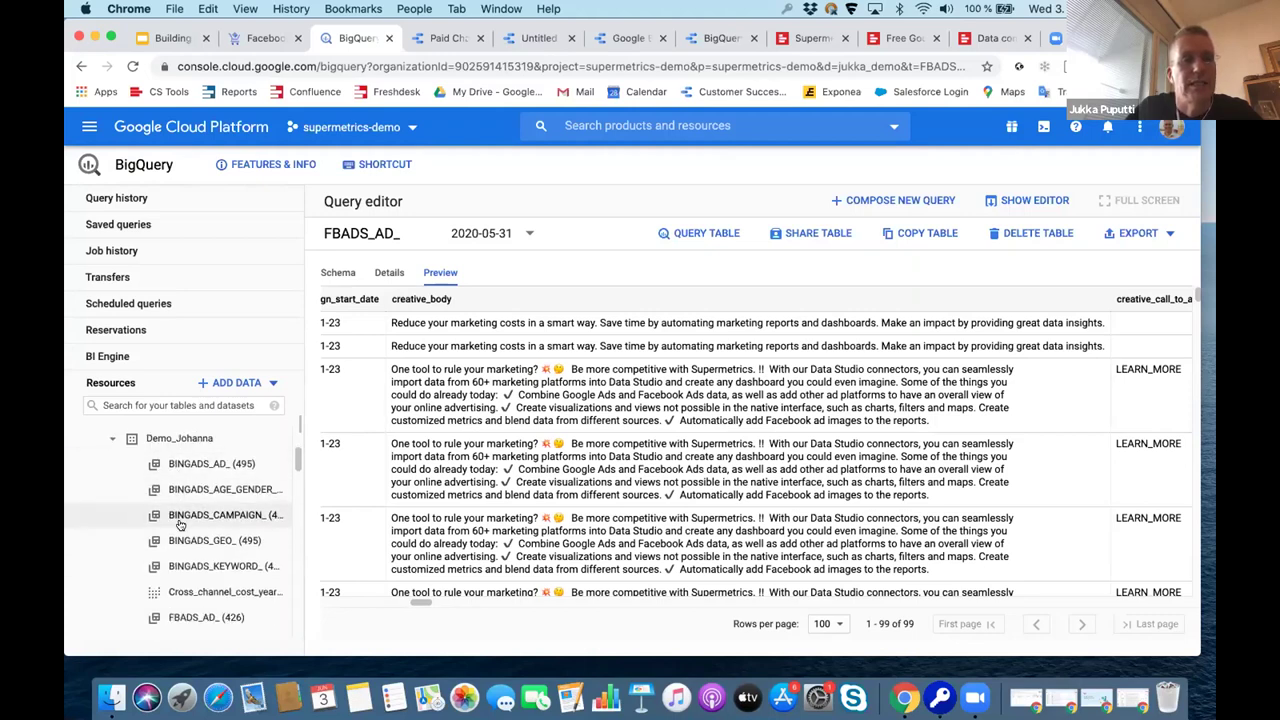
scroll(180, 524, "down", 3)
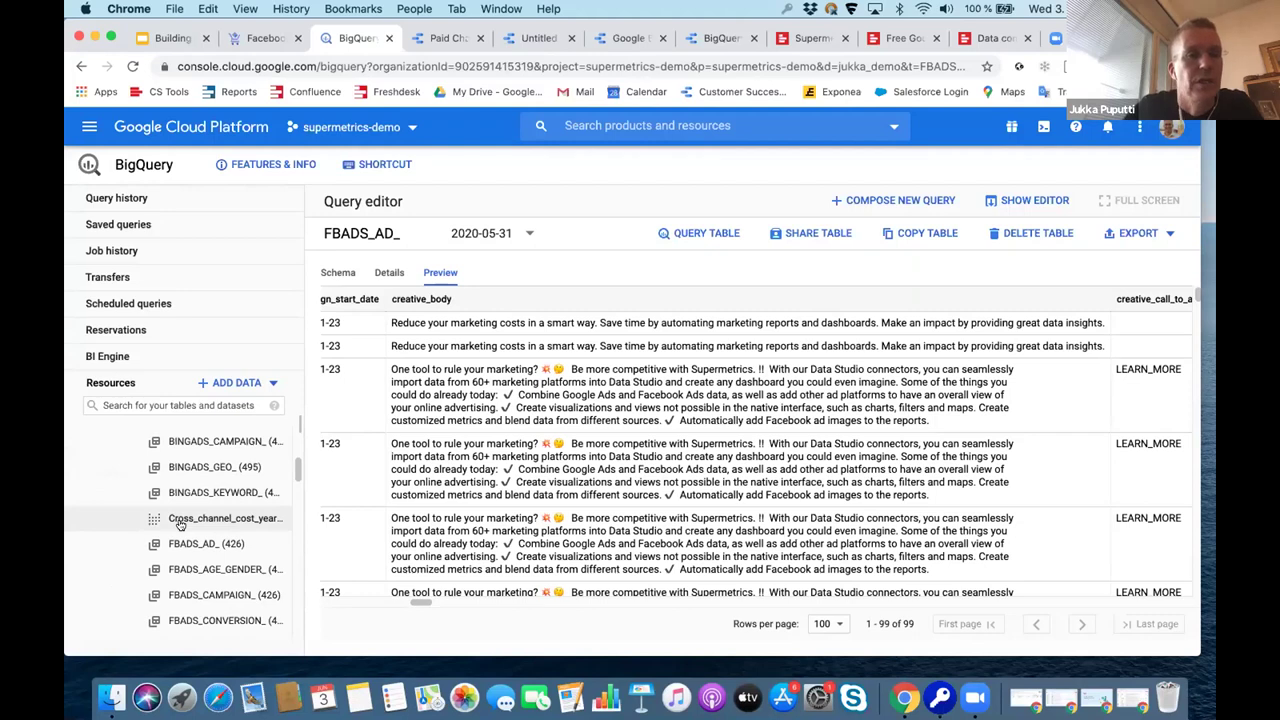
scroll(180, 524, "down", 6)
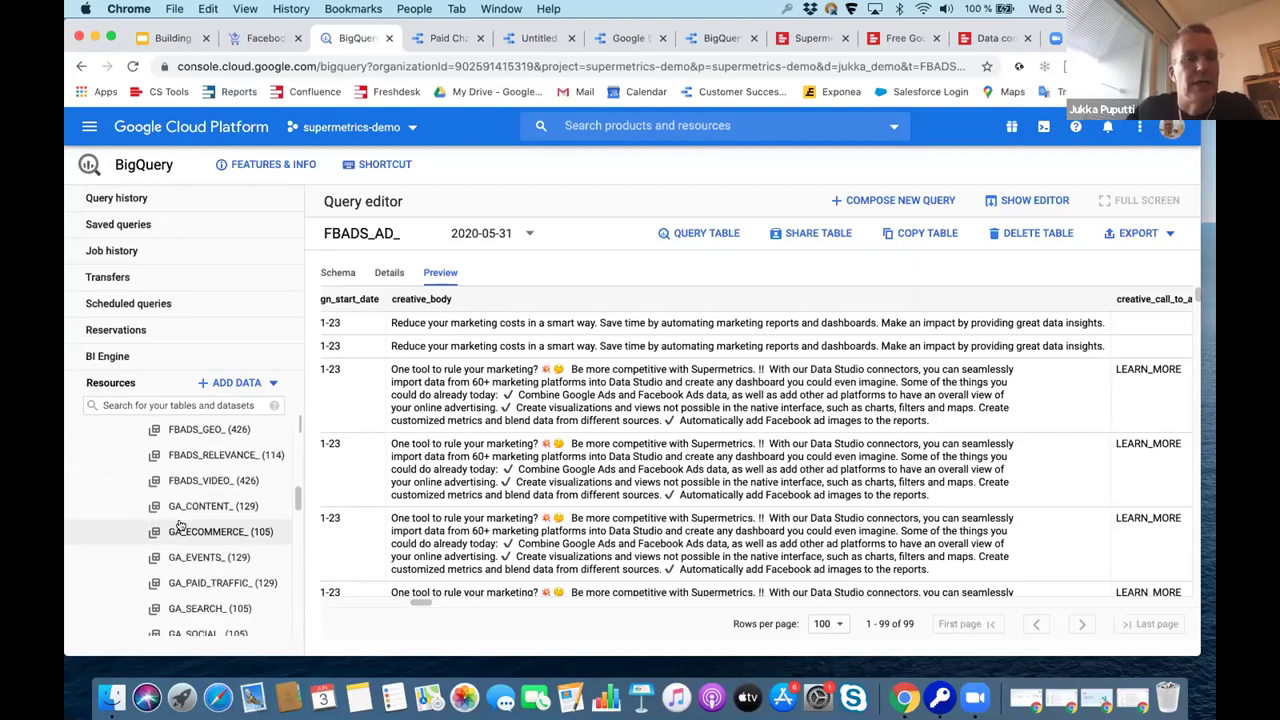
scroll(178, 548, "down", 7)
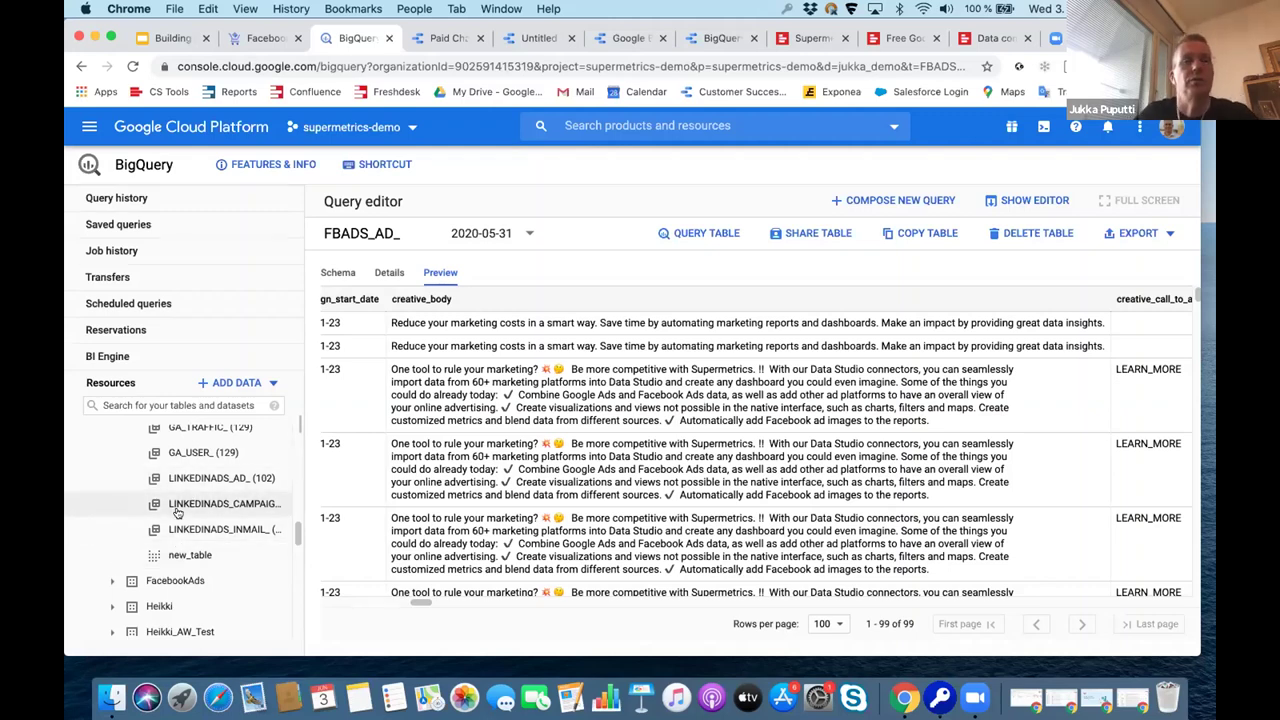
scroll(177, 512, "up", 7)
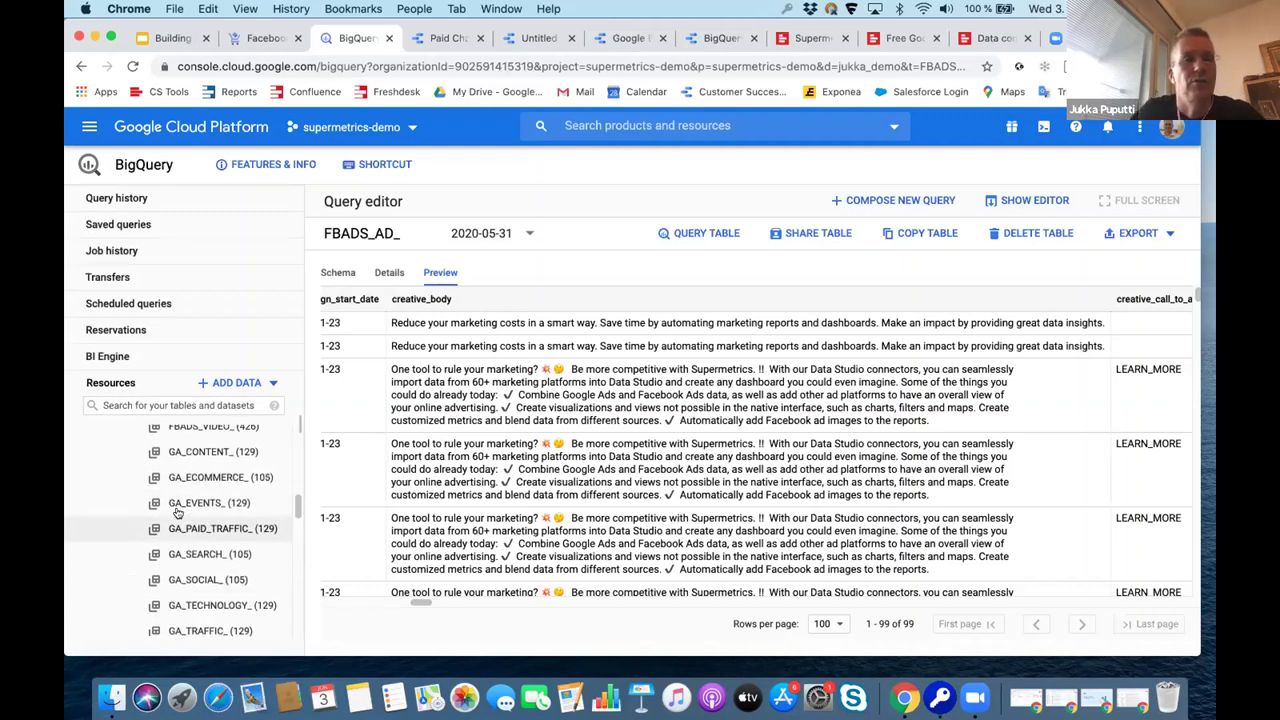
scroll(177, 512, "up", 1)
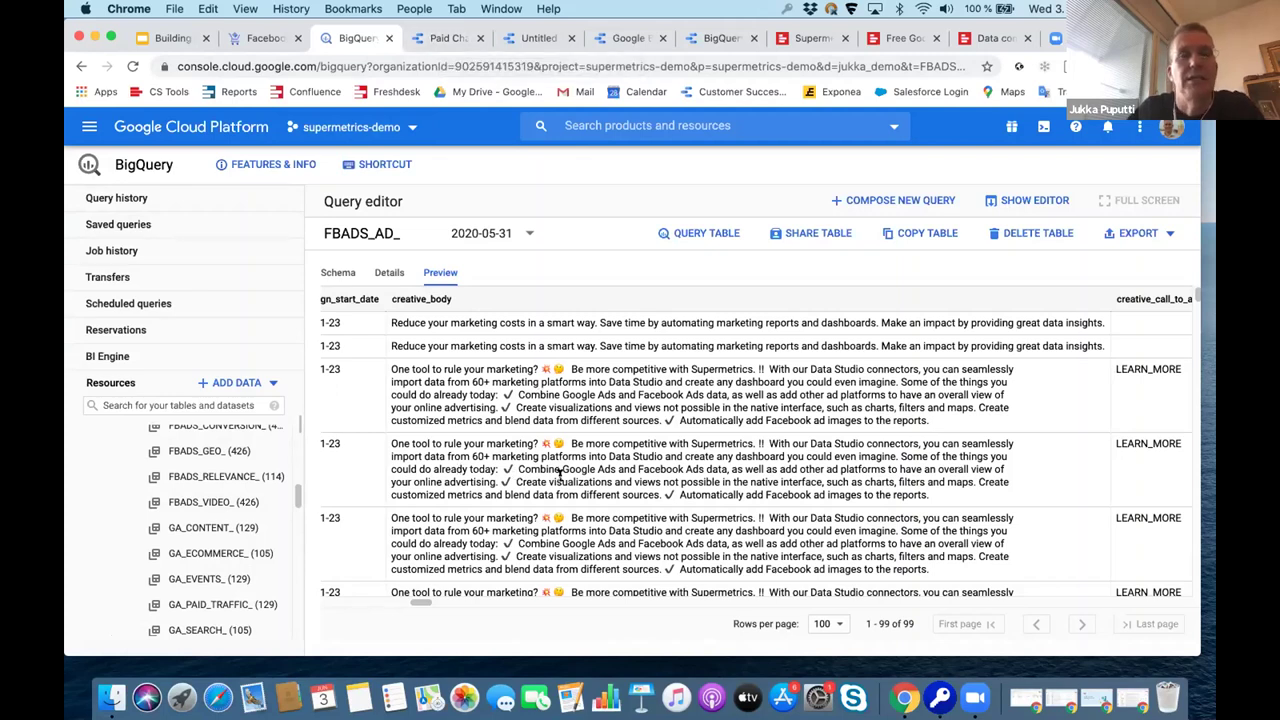
- Switch to Data Studio to review the Paid Channel Mix report's overview, splits and data source table, then return to the Google Slides presentation
left_click(433, 42)
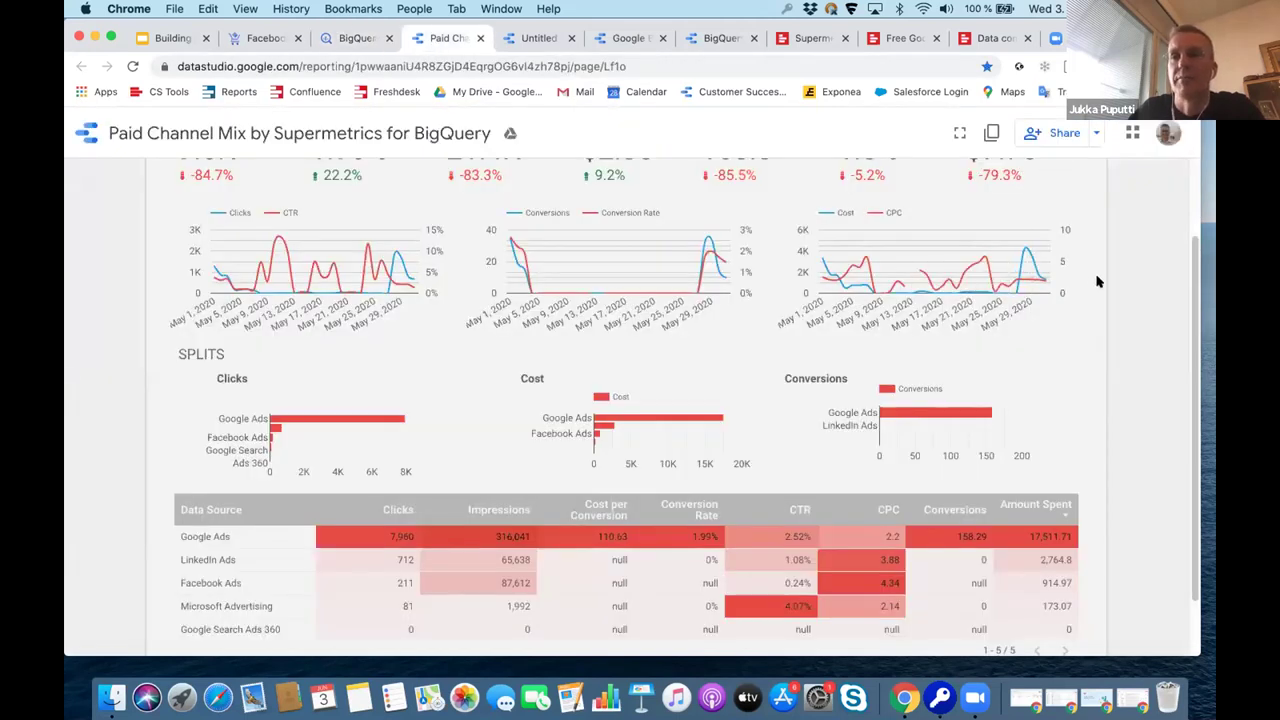
scroll(1110, 282, "up", 2)
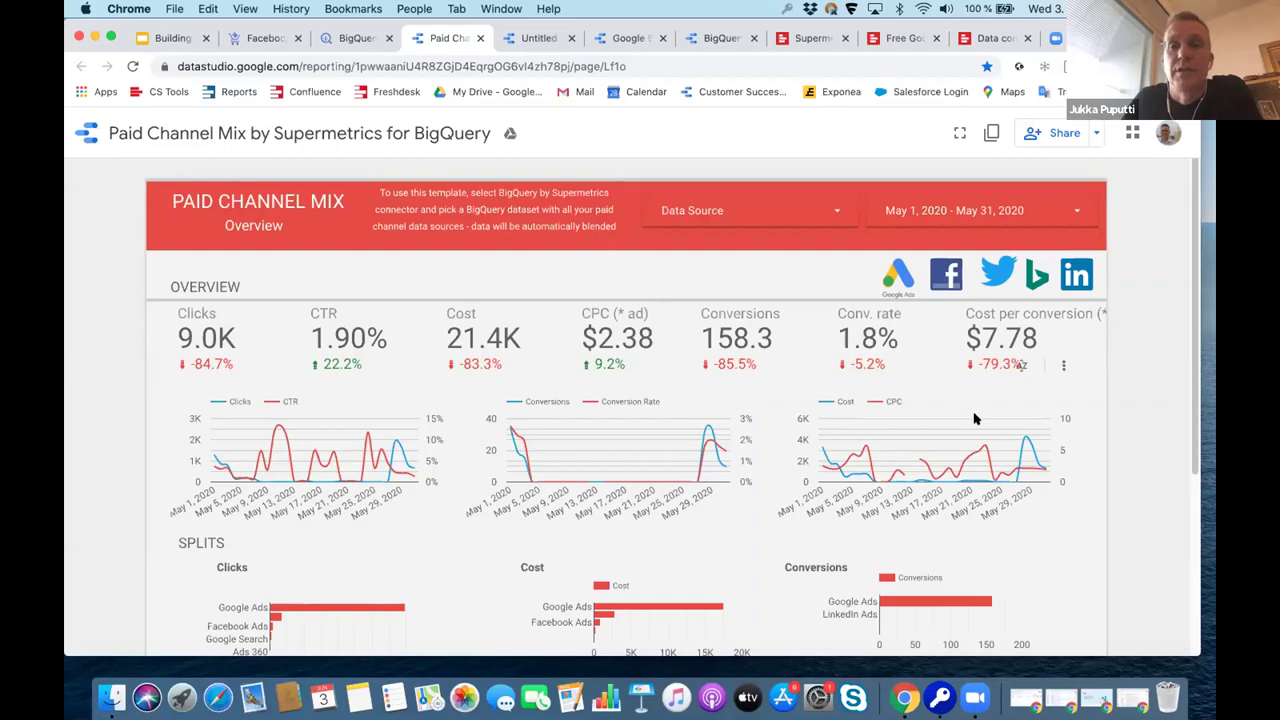
scroll(975, 418, "down", 3)
scroll(975, 418, "down", 1)
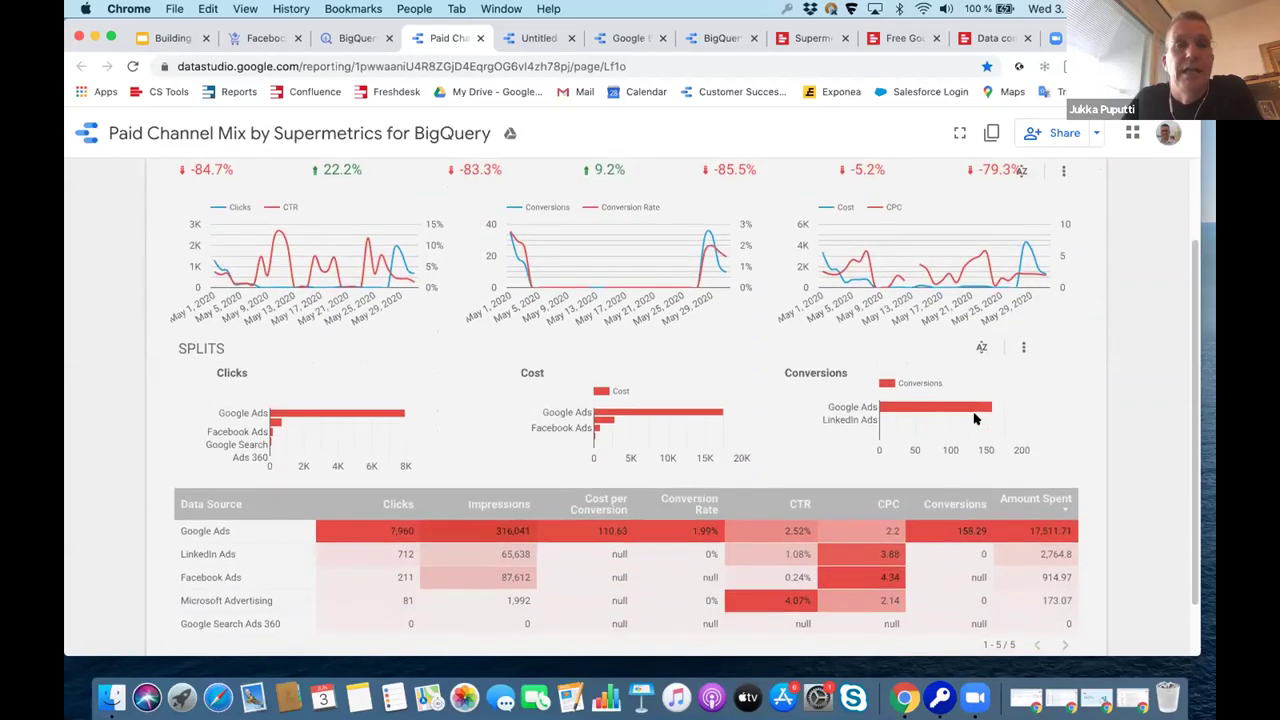
scroll(975, 418, "down", 1)
scroll(975, 418, "up", 2)
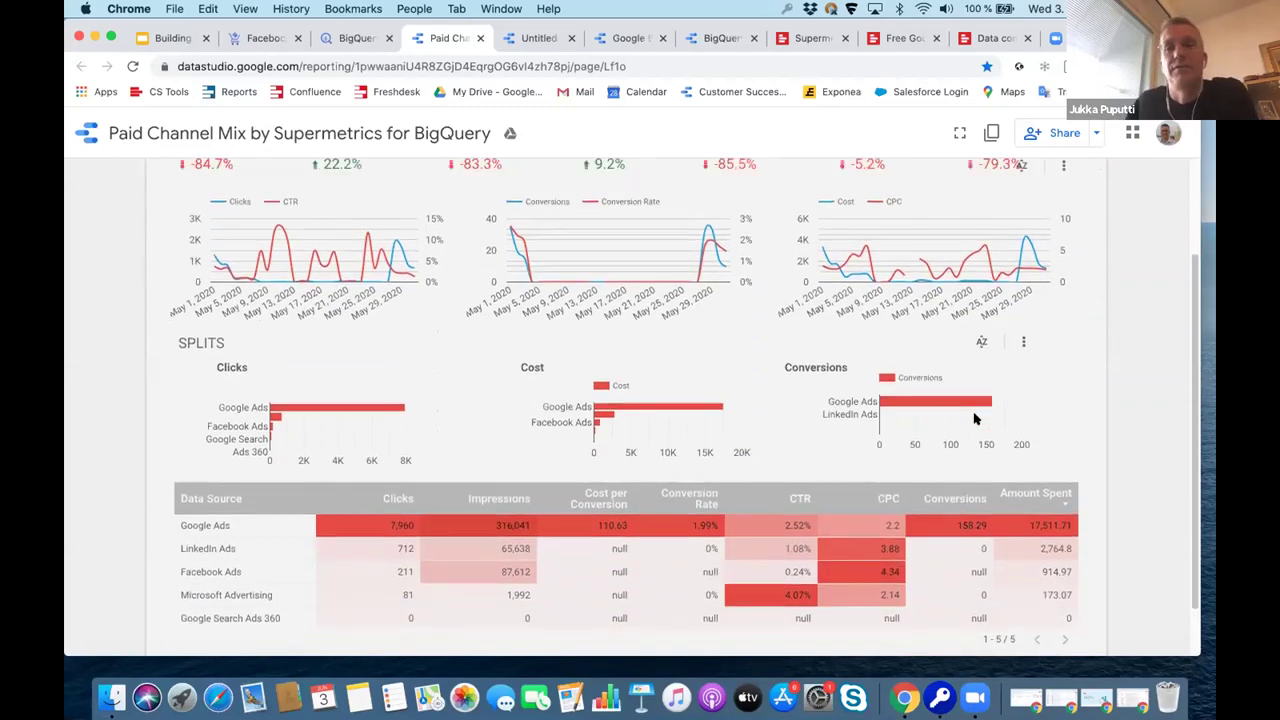
scroll(975, 418, "up", 1)
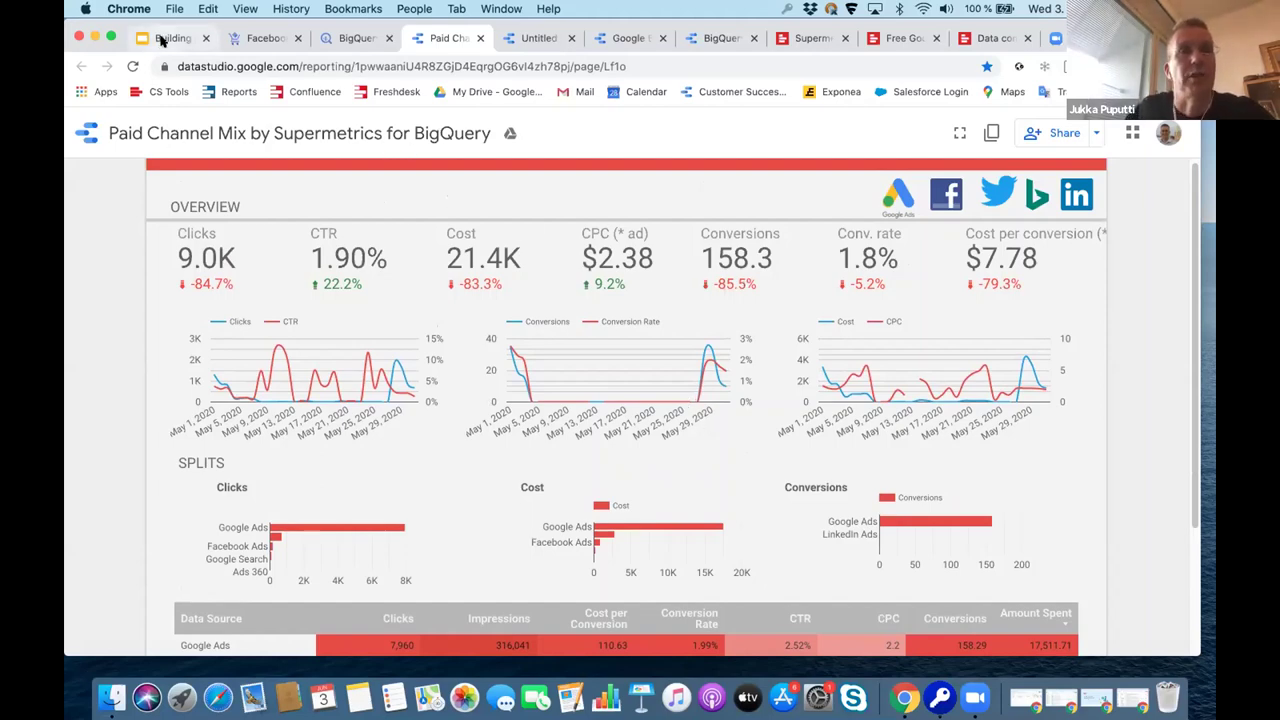
left_click(162, 40)
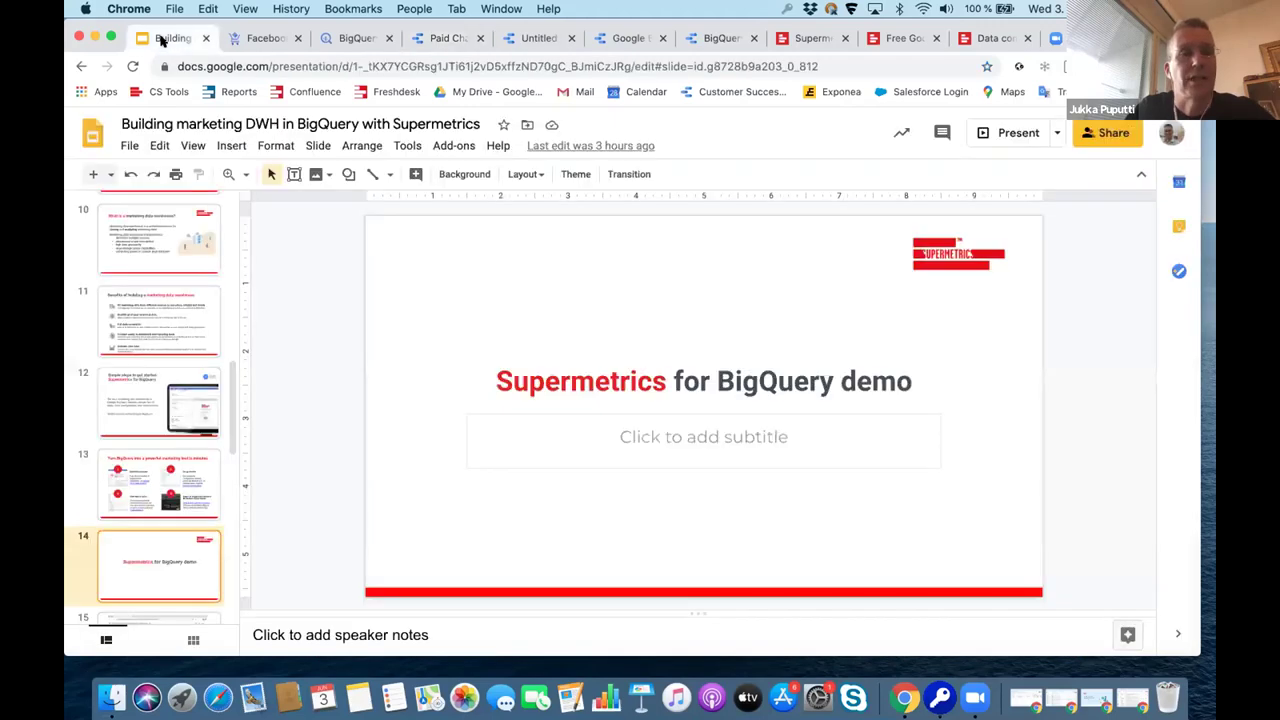